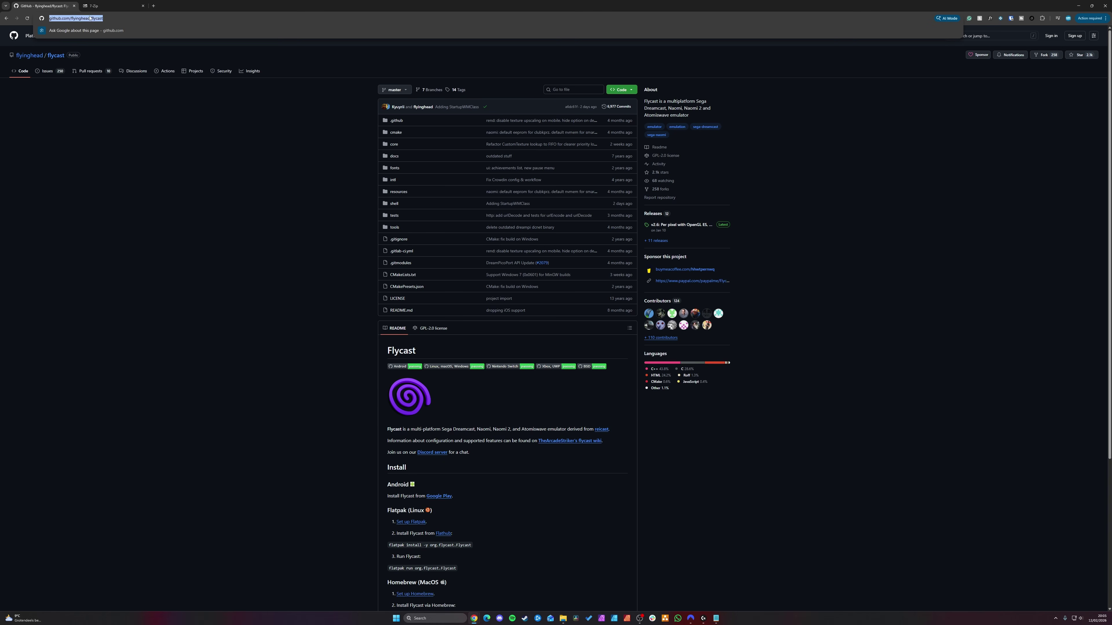
- Open the Releases page of the flyinghead/flycast repository on GitHub and find the downloadable assets for v2.6
{"action": "left_click", "coordinate": [127, 18]}
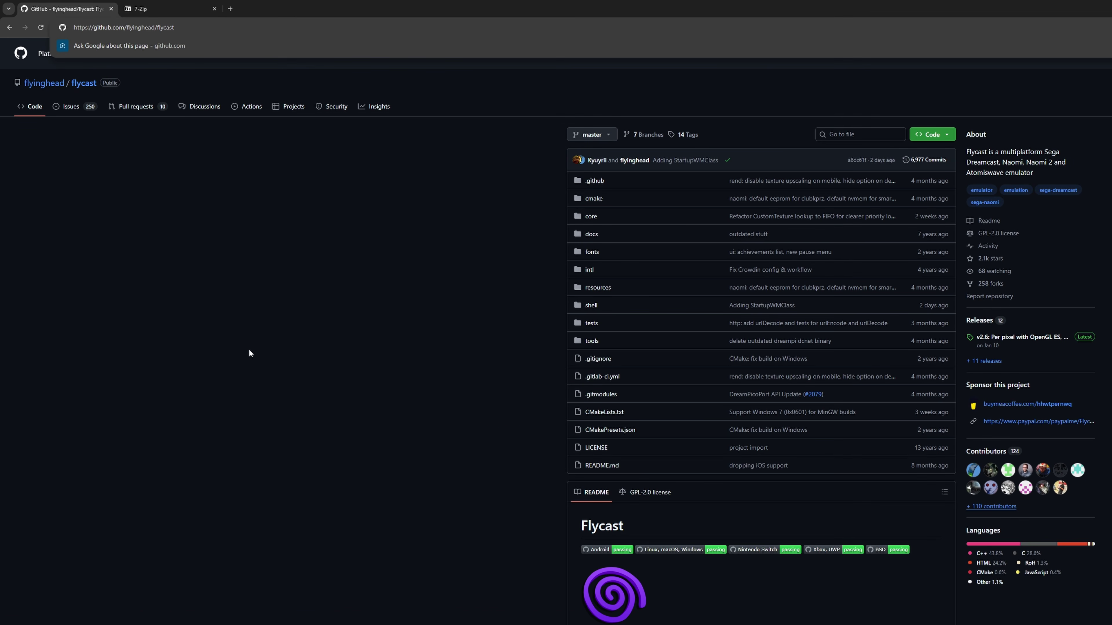
{"action": "left_click", "coordinate": [249, 352]}
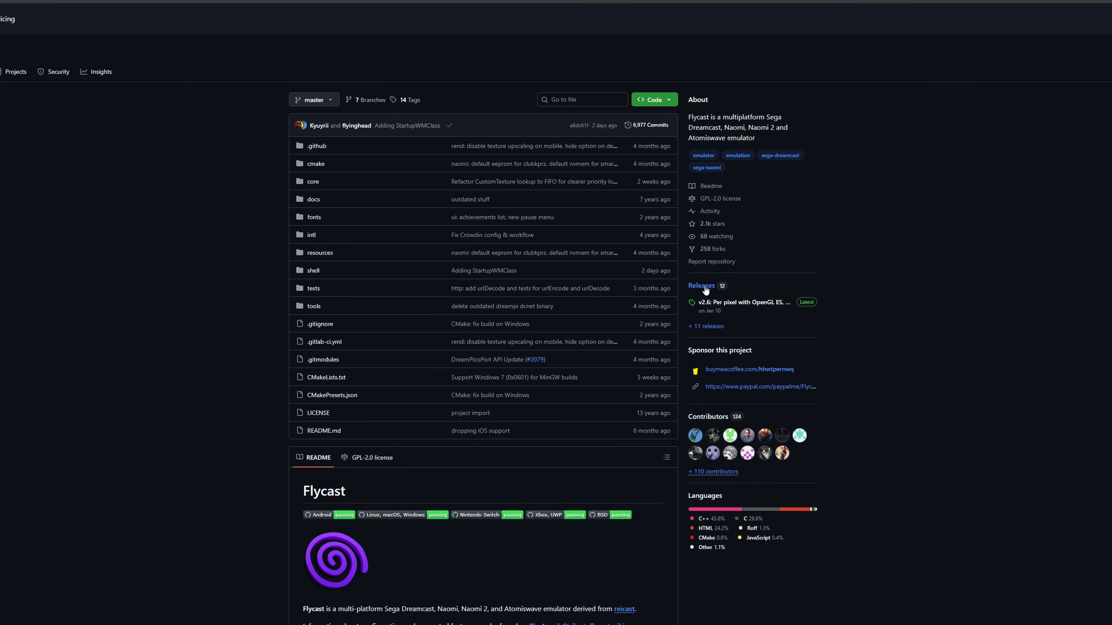
{"action": "left_click", "coordinate": [702, 285]}
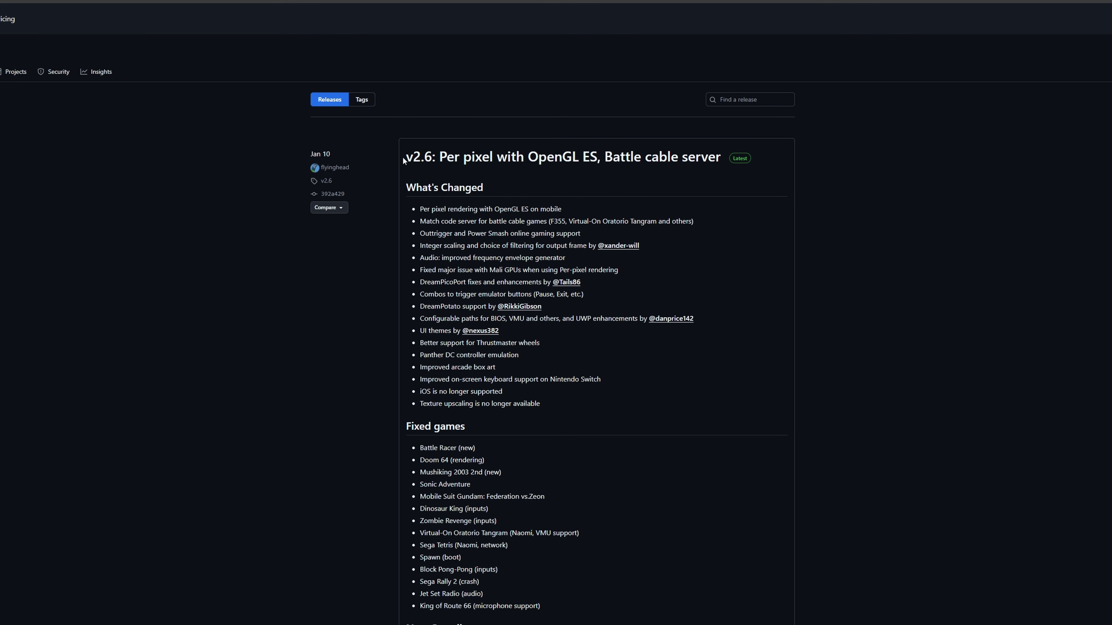
{"action": "scroll", "coordinate": [632, 294], "scroll_direction": "down", "scroll_amount": 5}
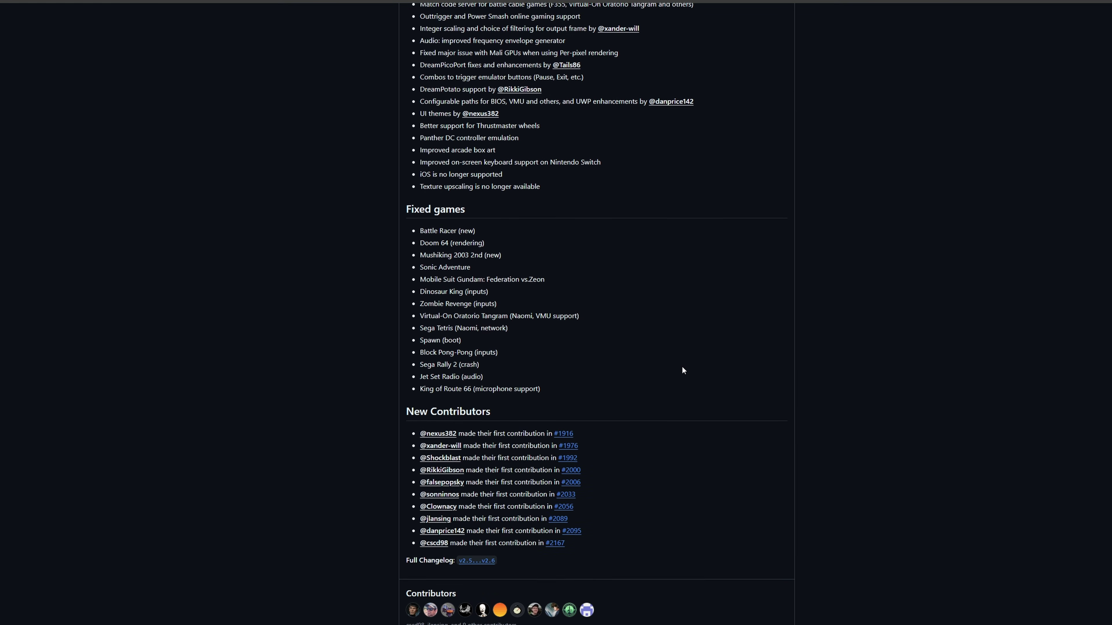
{"action": "scroll", "coordinate": [682, 371], "scroll_direction": "down", "scroll_amount": 2}
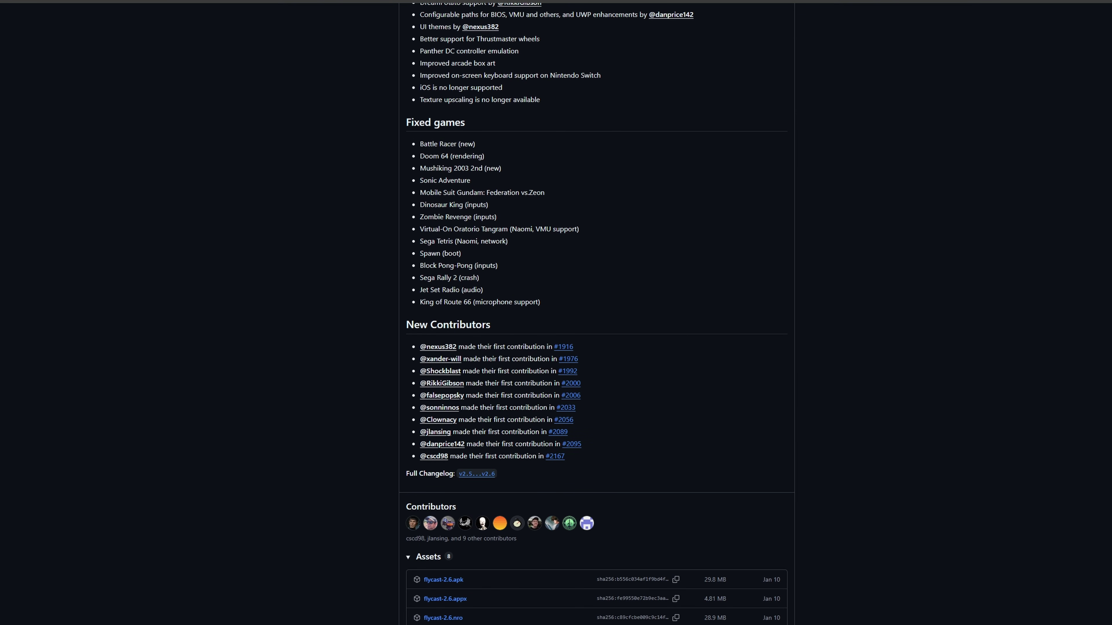
{"action": "scroll", "coordinate": [446, 526], "scroll_direction": "down", "scroll_amount": 3}
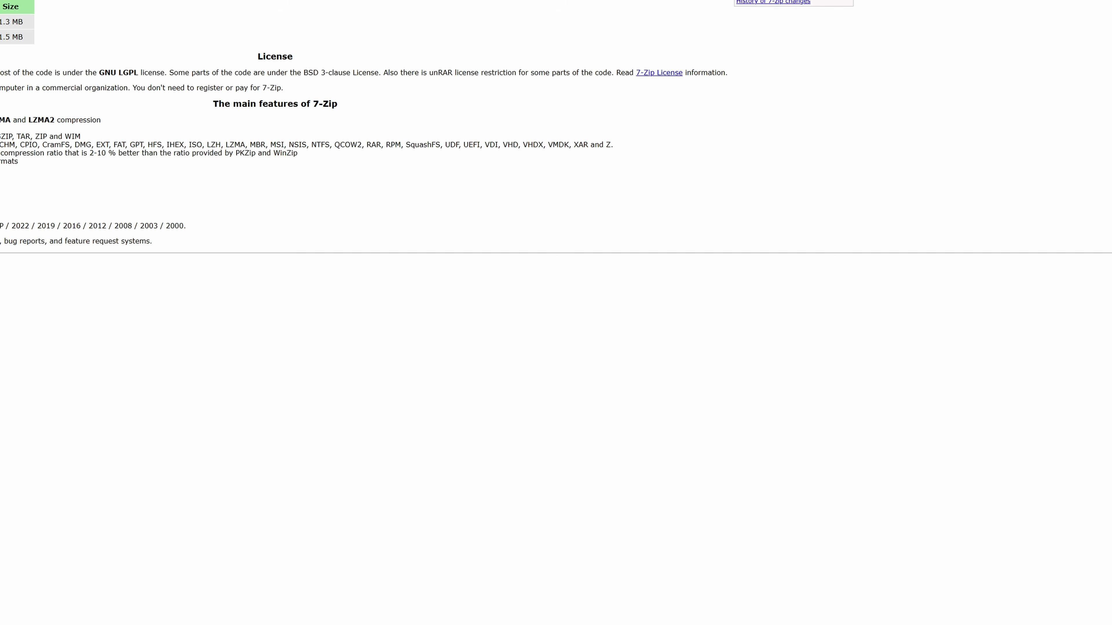
- View the download page of the 7-Zip website at 7-zip.org
{"action": "left_click", "coordinate": [112, 28]}
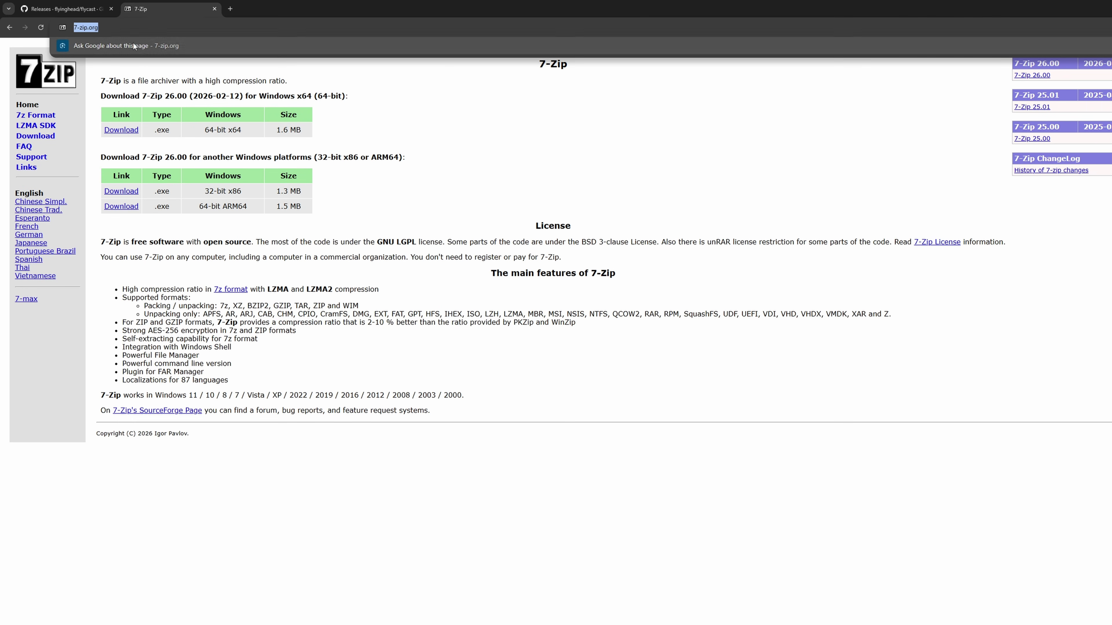
{"action": "left_click", "coordinate": [236, 94]}
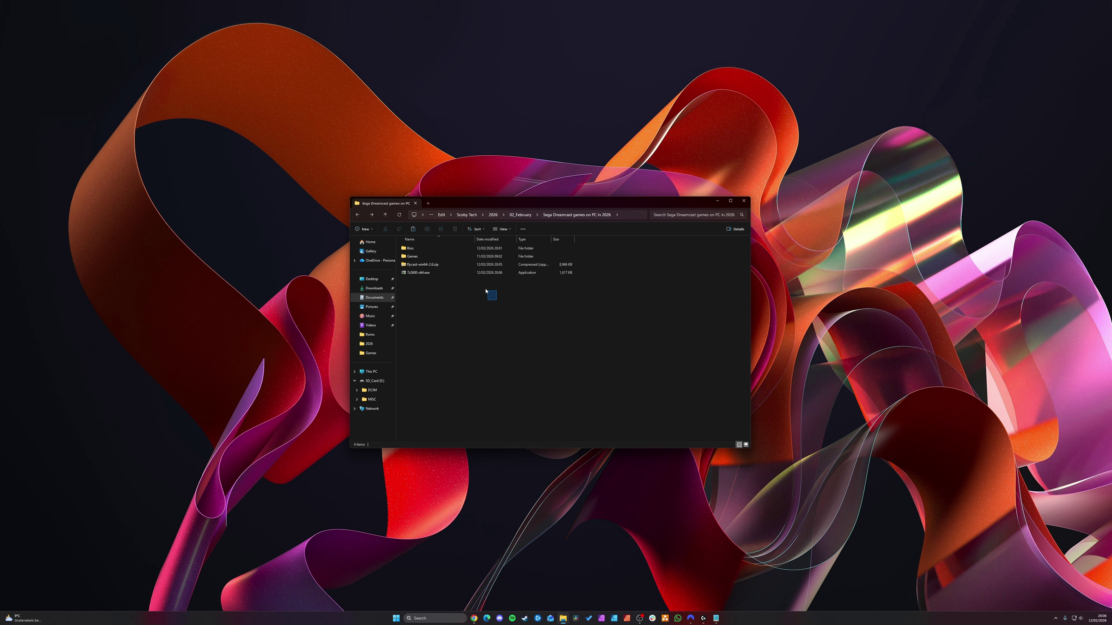
- Run 7z2600-x64.exe from the Sega Dreamcast games folder and install 7-Zip into C:\Program Files\7-Zip\, closing the installer when done
{"action": "key", "text": "ctrl+a"}
{"action": "left_click", "coordinate": [459, 289]}
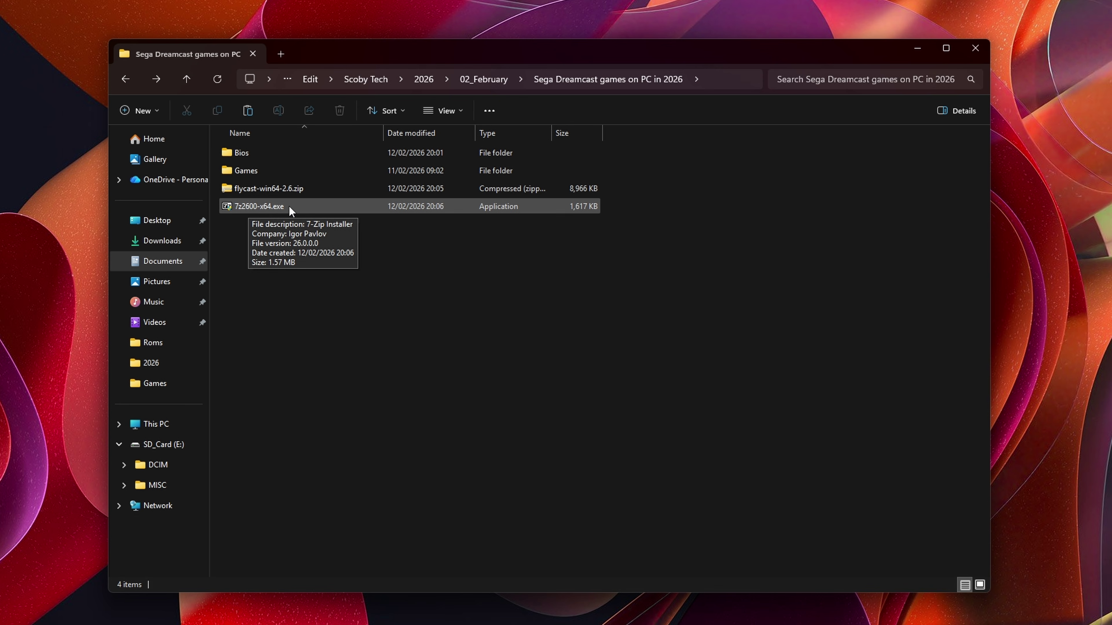
{"action": "double_click", "coordinate": [261, 205]}
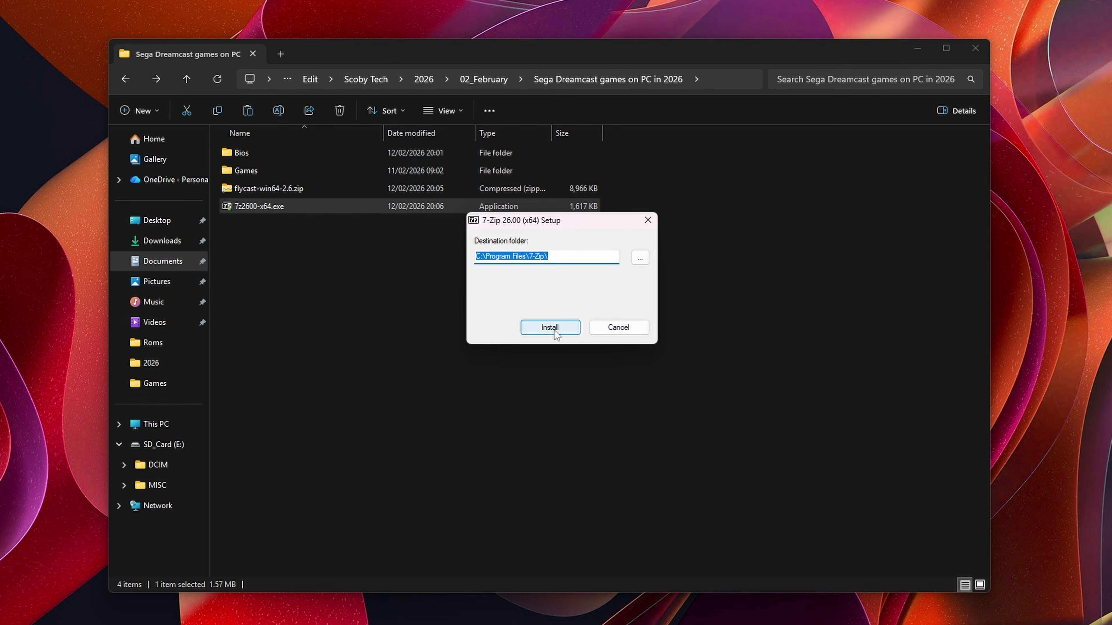
{"action": "left_click", "coordinate": [554, 329]}
{"action": "left_click", "coordinate": [554, 329]}
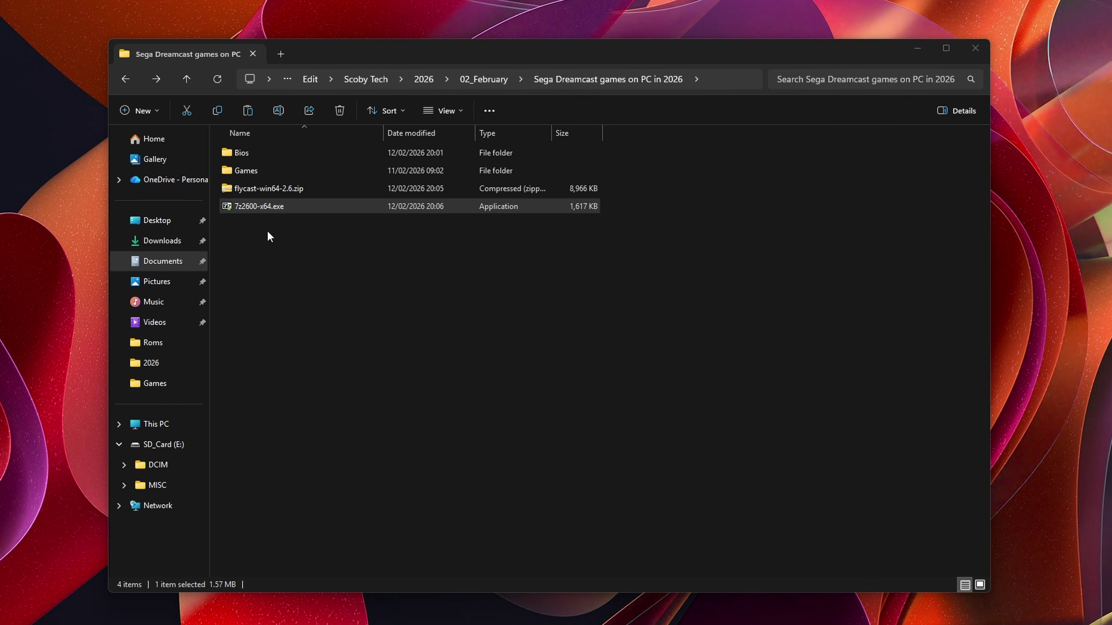
{"action": "left_click", "coordinate": [268, 238]}
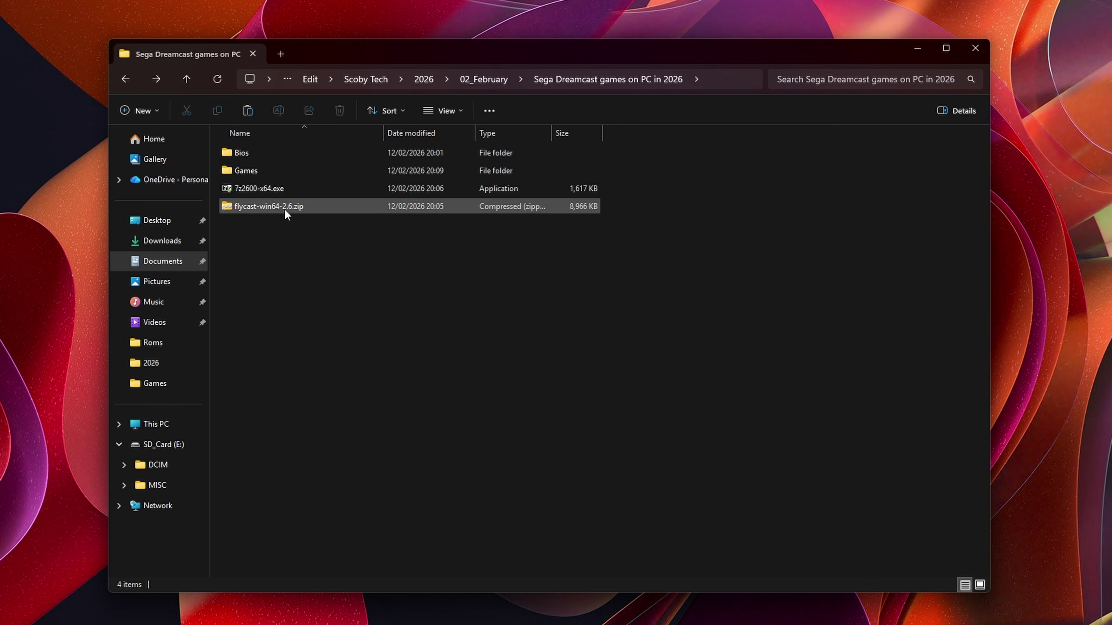
- Extract flycast-win64-2.6.zip into its current folder using 7-Zip
{"action": "left_click", "coordinate": [258, 209]}
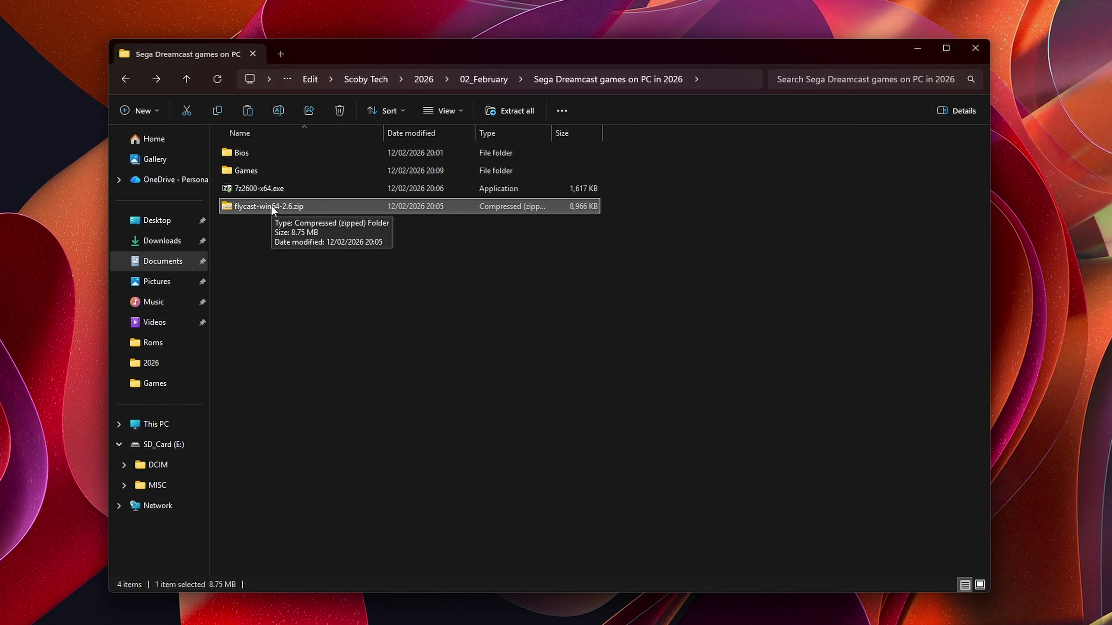
{"action": "right_click", "coordinate": [272, 210]}
{"action": "left_click", "coordinate": [317, 478]}
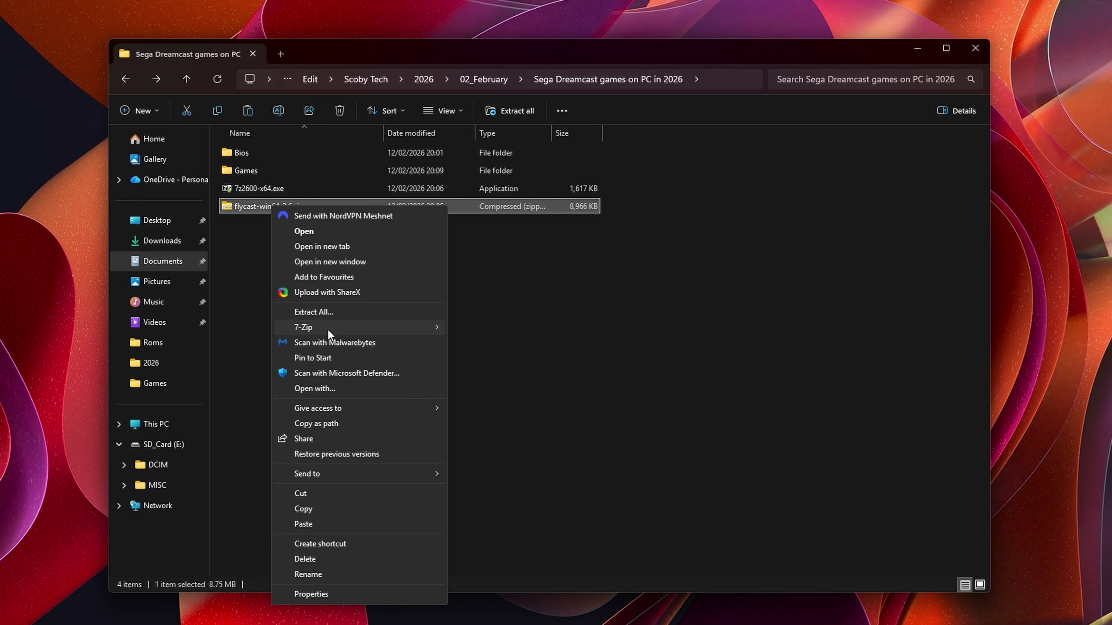
{"action": "mouse_move", "coordinate": [325, 328]}
{"action": "left_click", "coordinate": [489, 372]}
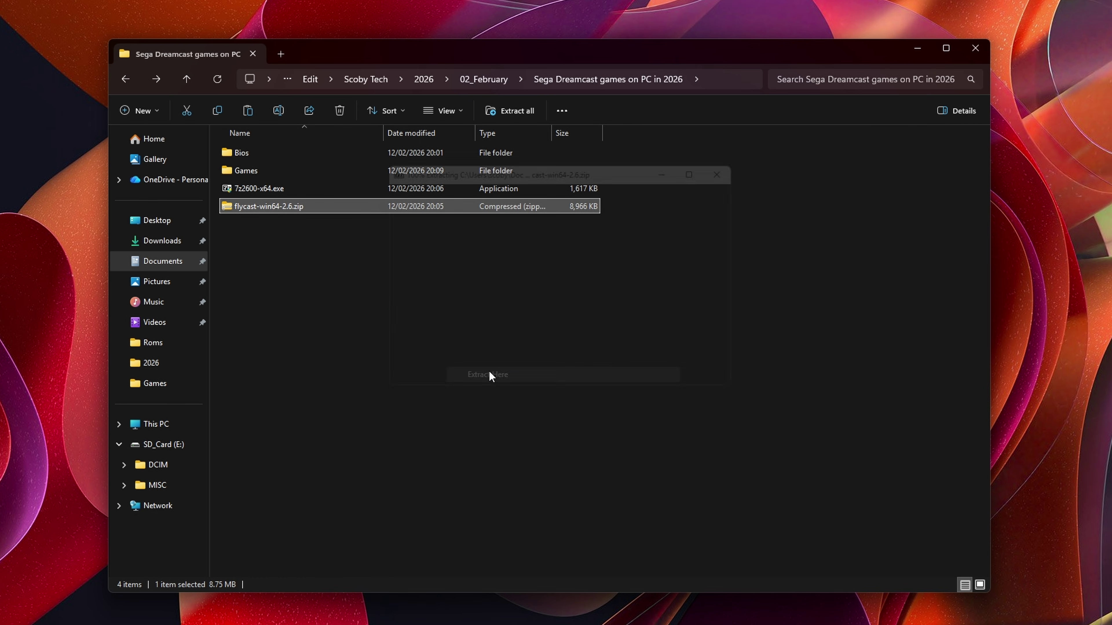
- Launch the extracted flycast.exe and open the emulator's settings
{"action": "left_click", "coordinate": [270, 225]}
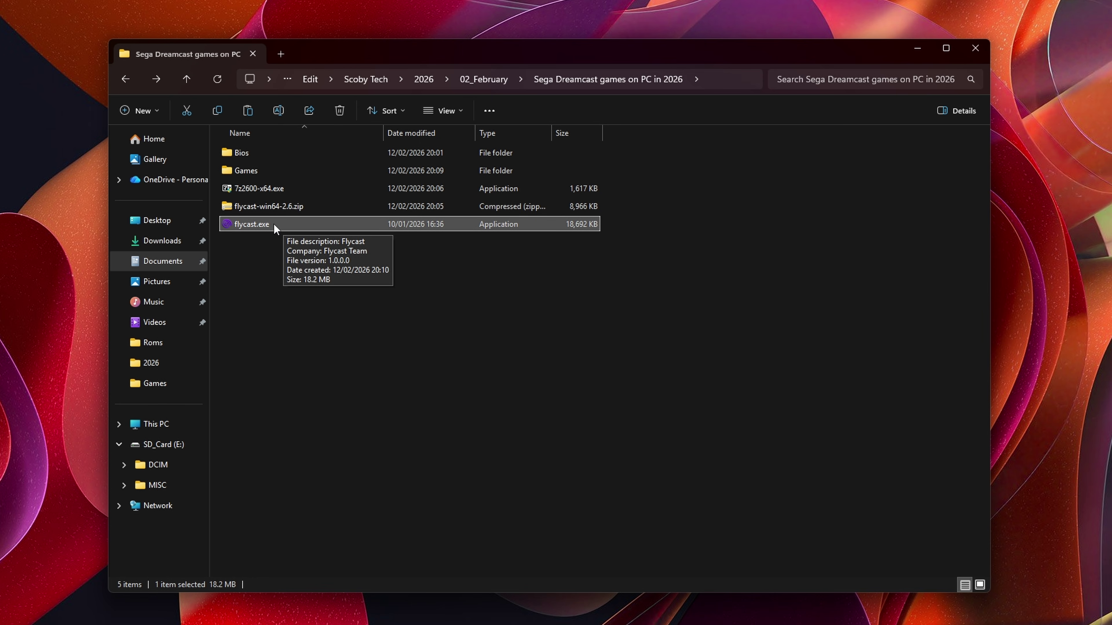
{"action": "double_click", "coordinate": [270, 225]}
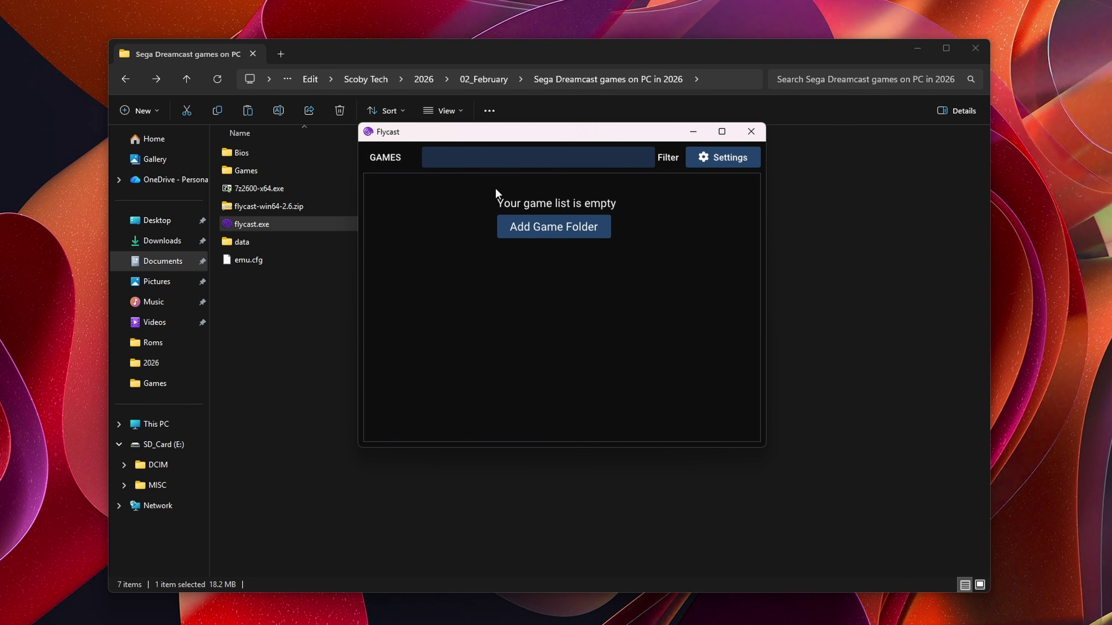
{"action": "left_click", "coordinate": [721, 158]}
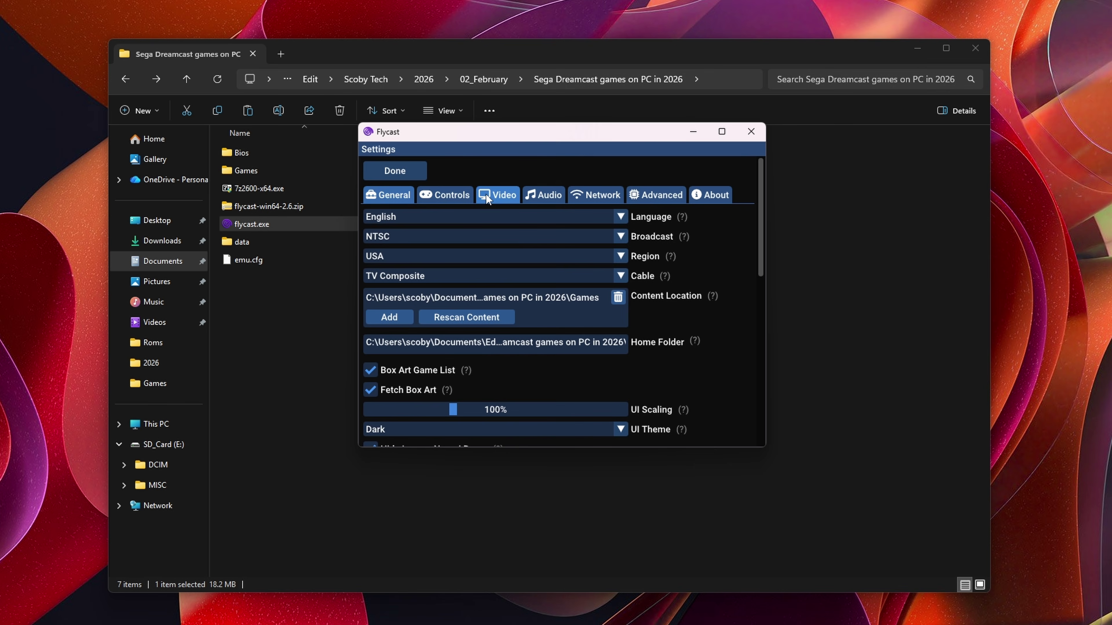
- Set Flycast's graphics API to Vulkan in the video settings and minimize the File Explorer window behind it
{"action": "left_click", "coordinate": [492, 194]}
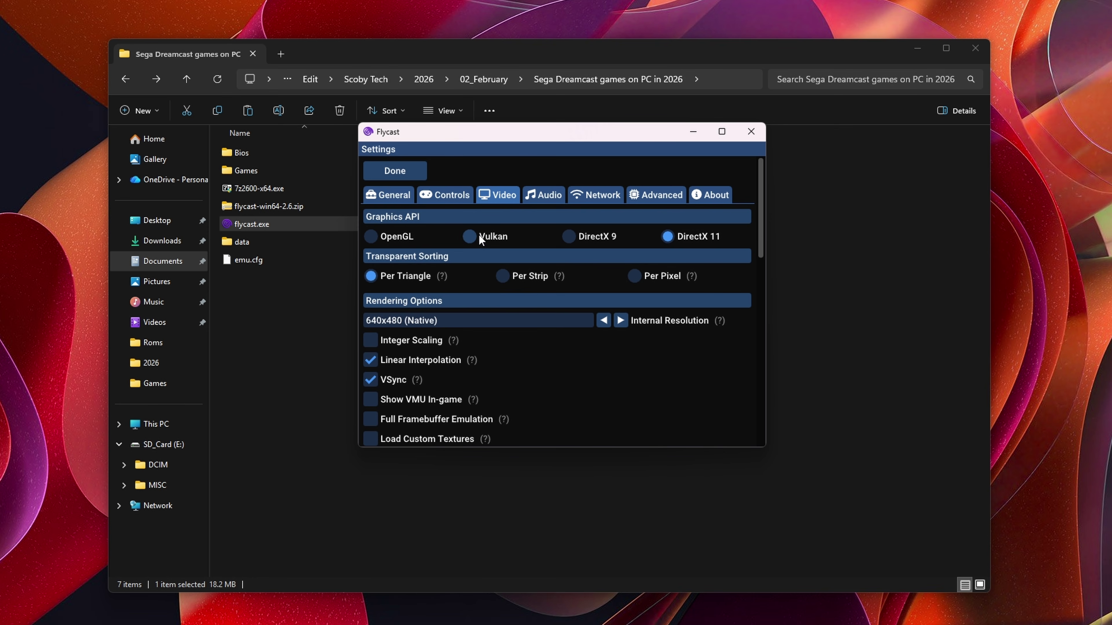
{"action": "left_click", "coordinate": [468, 238]}
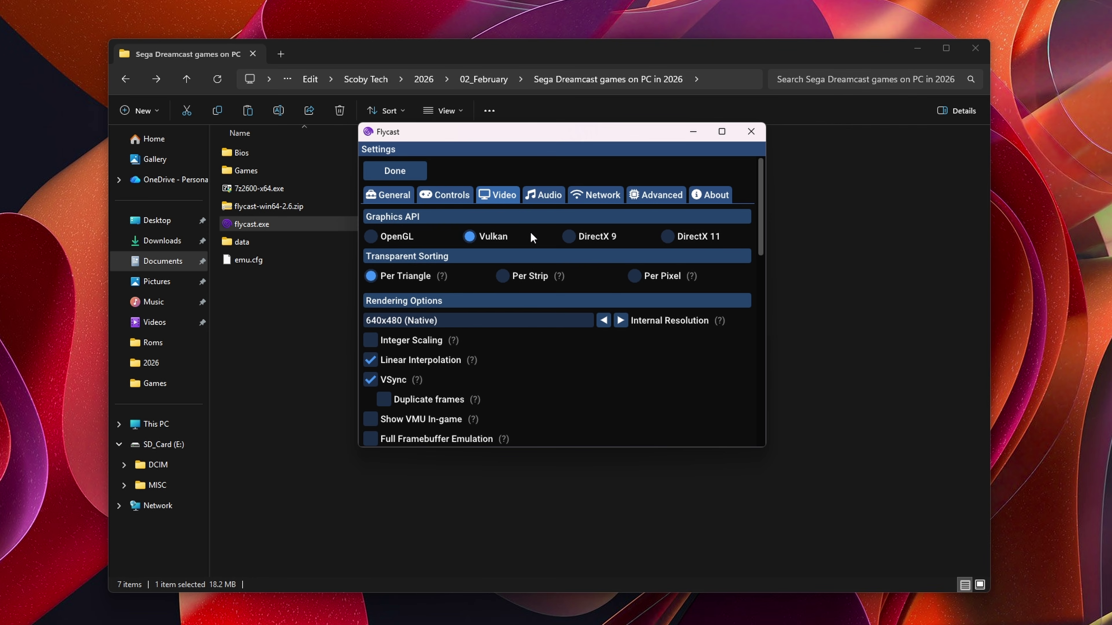
{"action": "left_click", "coordinate": [917, 48]}
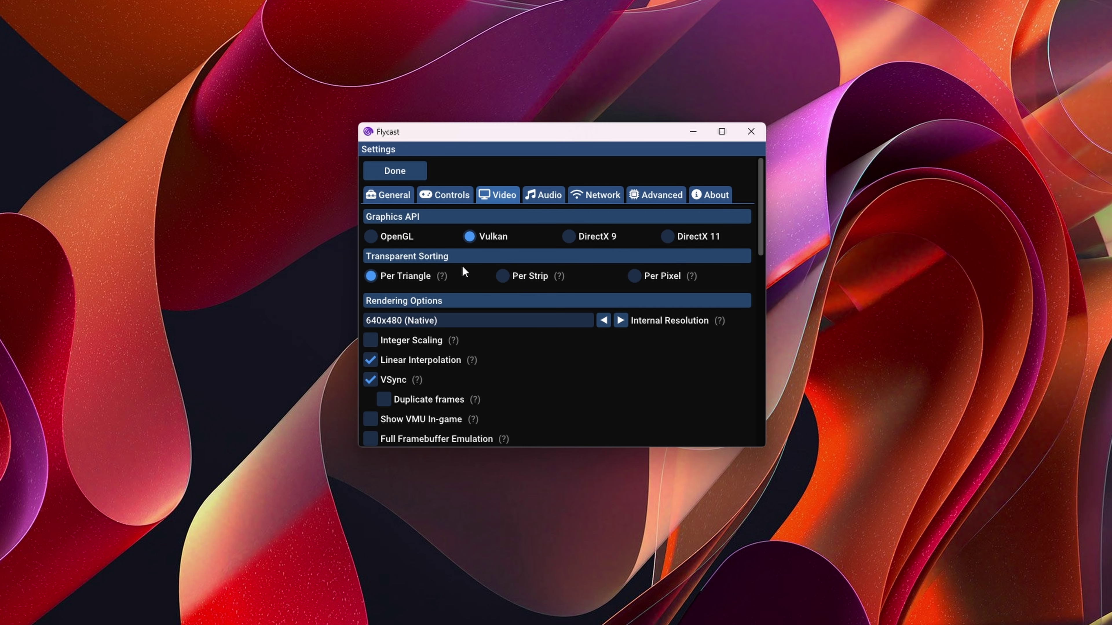
- Set the internal rendering resolution to 2560x1920 (x4)
{"action": "left_click", "coordinate": [414, 322]}
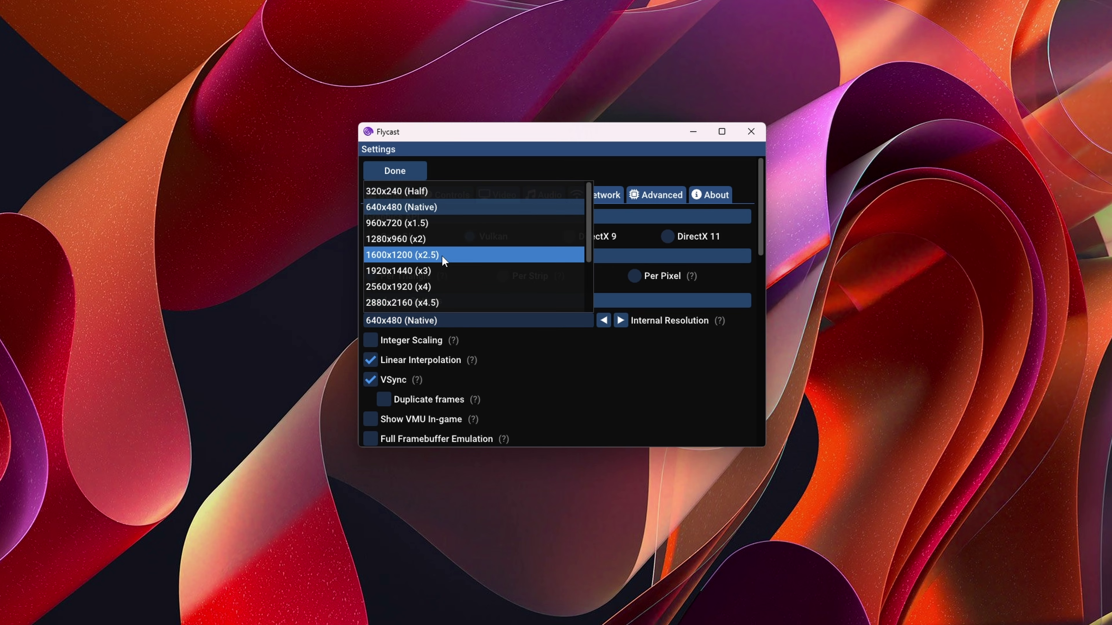
{"action": "scroll", "coordinate": [444, 255], "scroll_direction": "down", "scroll_amount": 2}
{"action": "left_click", "coordinate": [420, 207]}
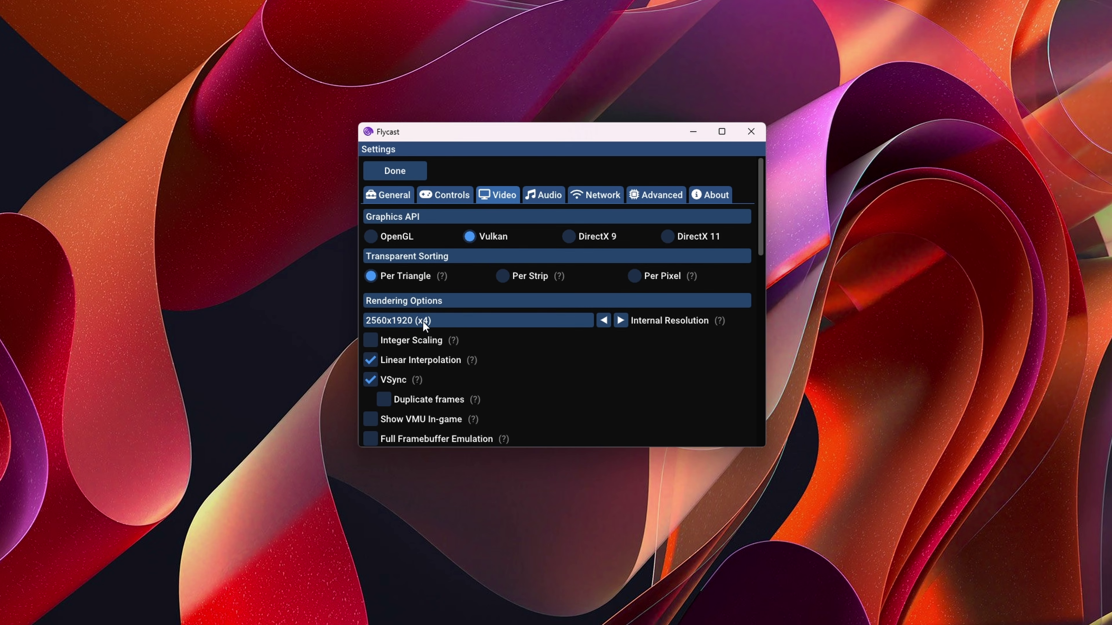
- Set Automatic Frame Skipping to Normal in the video performance options
{"action": "scroll", "coordinate": [588, 350], "scroll_direction": "down", "scroll_amount": 5}
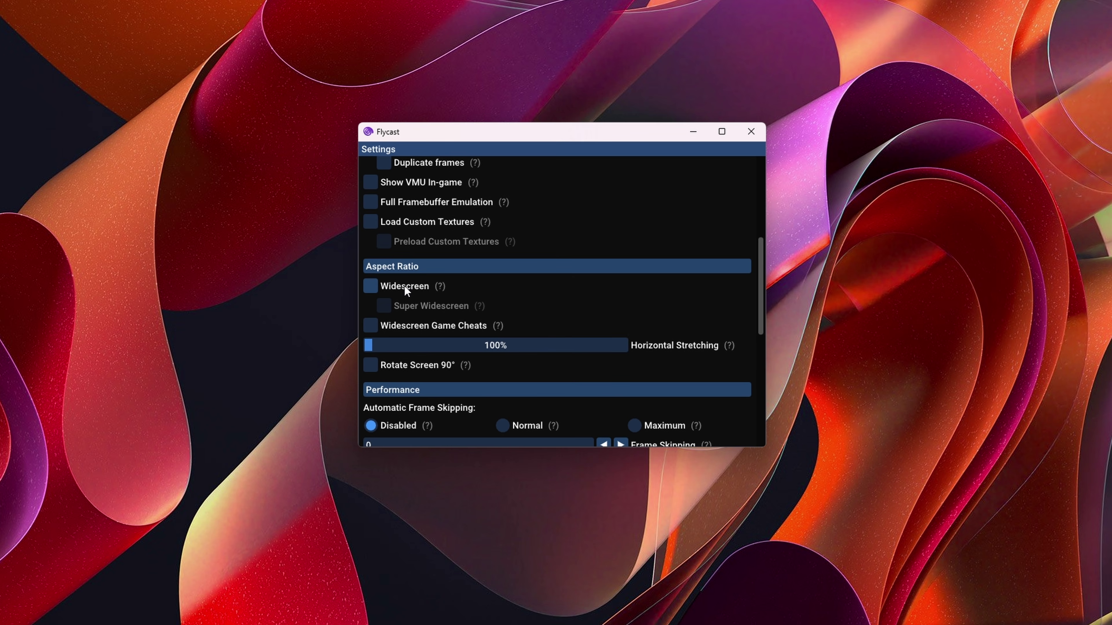
{"action": "scroll", "coordinate": [377, 286], "scroll_direction": "down", "scroll_amount": 2}
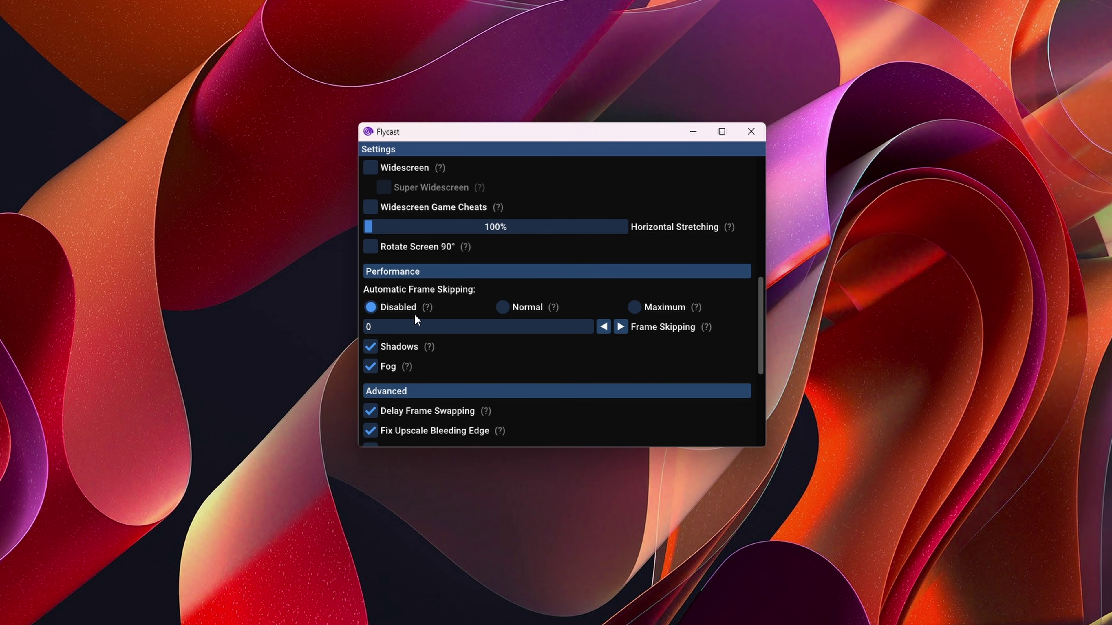
{"action": "left_click", "coordinate": [503, 307]}
- Enable Native Depth Interpolation in the advanced video options after checking its help text
{"action": "scroll", "coordinate": [542, 301], "scroll_direction": "down", "scroll_amount": 5}
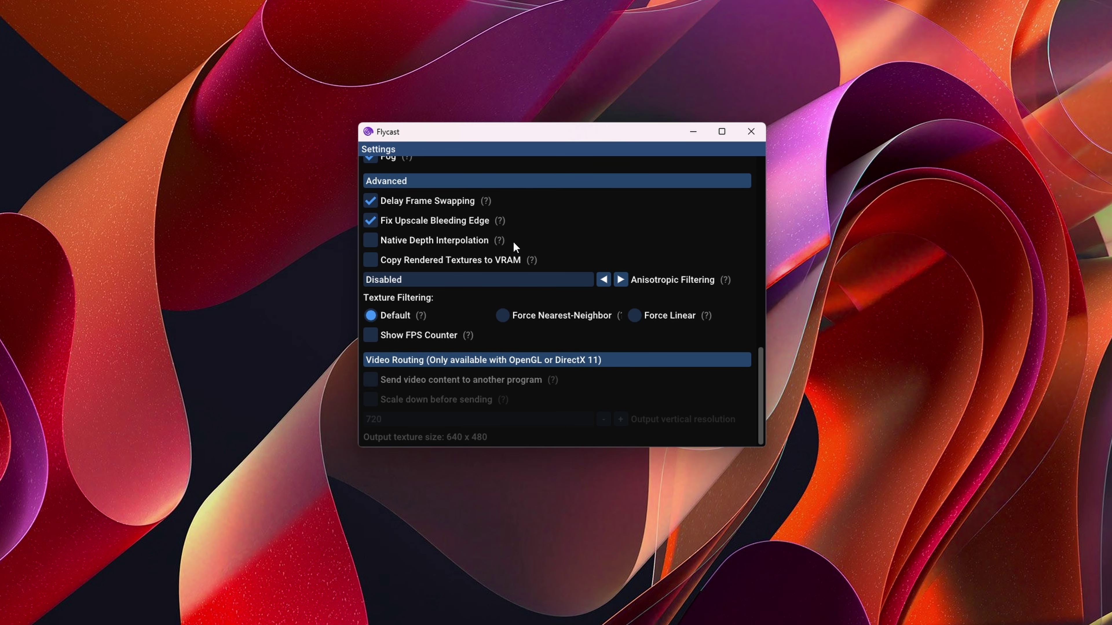
{"action": "mouse_move", "coordinate": [500, 240]}
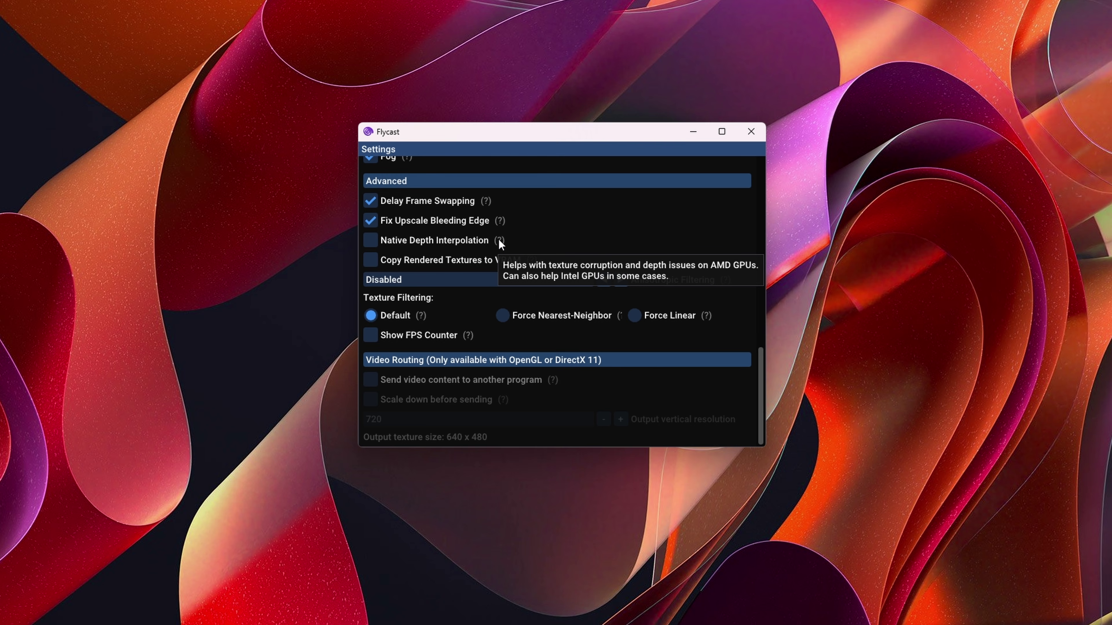
{"action": "left_click", "coordinate": [406, 242]}
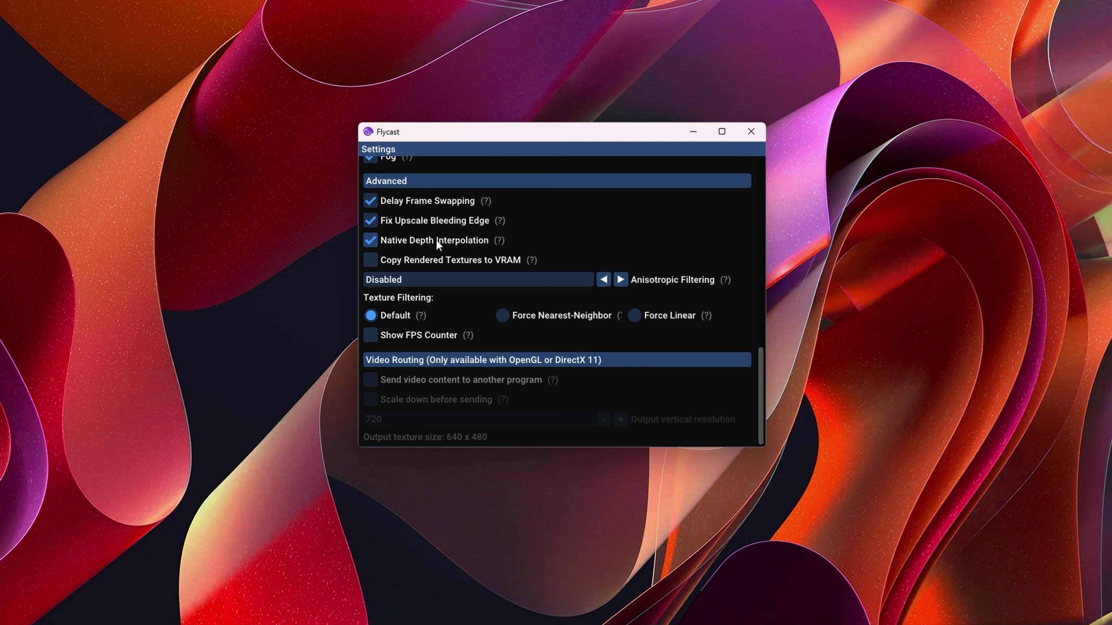
{"action": "mouse_move", "coordinate": [500, 240]}
- Set Anisotropic Filtering to 16x and Texture Filtering to Force Linear
{"action": "left_click", "coordinate": [620, 279]}
{"action": "left_click", "coordinate": [620, 279]}
{"action": "left_click", "coordinate": [621, 281]}
{"action": "left_click", "coordinate": [532, 316]}
{"action": "left_click", "coordinate": [657, 317]}
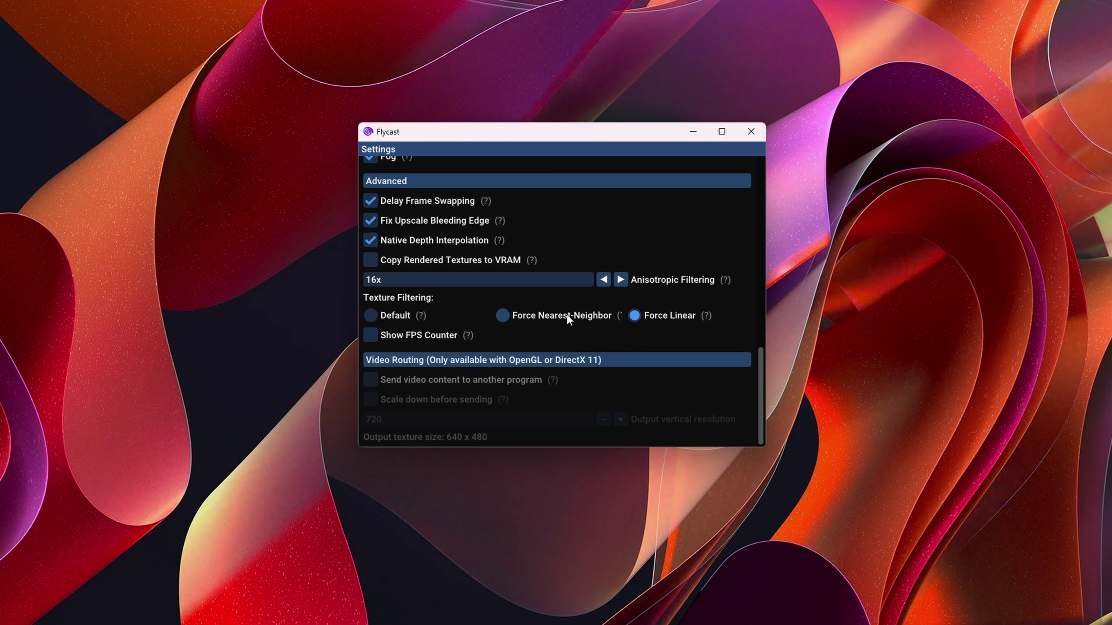
{"action": "mouse_move", "coordinate": [705, 317]}
- Open the audio settings and check the help text for Enable DSP
{"action": "scroll", "coordinate": [542, 193], "scroll_direction": "up", "scroll_amount": 10}
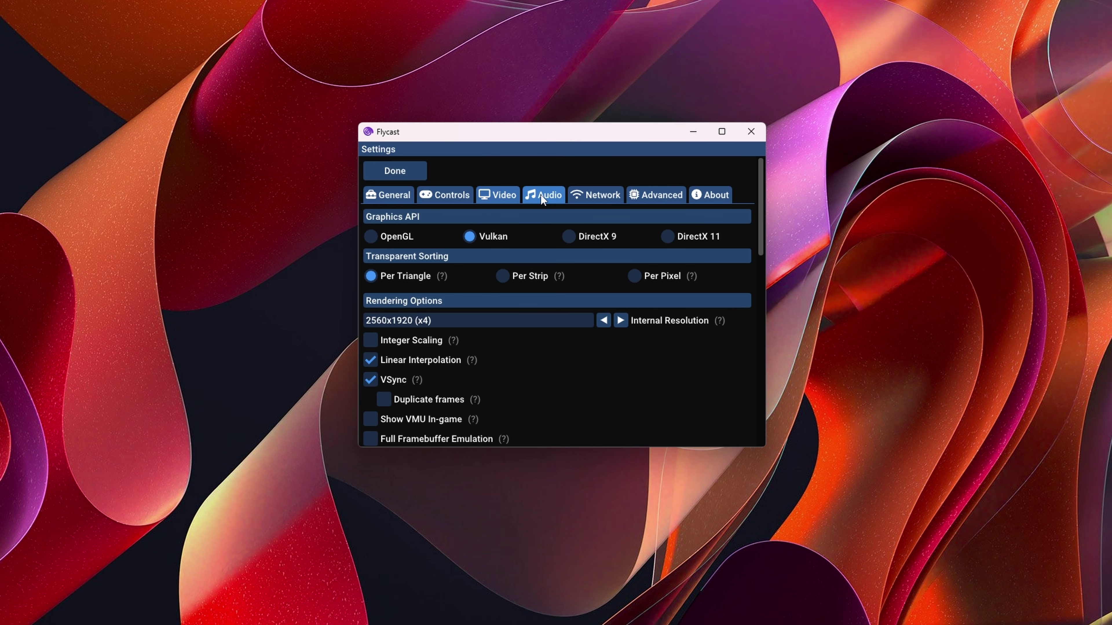
{"action": "left_click", "coordinate": [541, 196]}
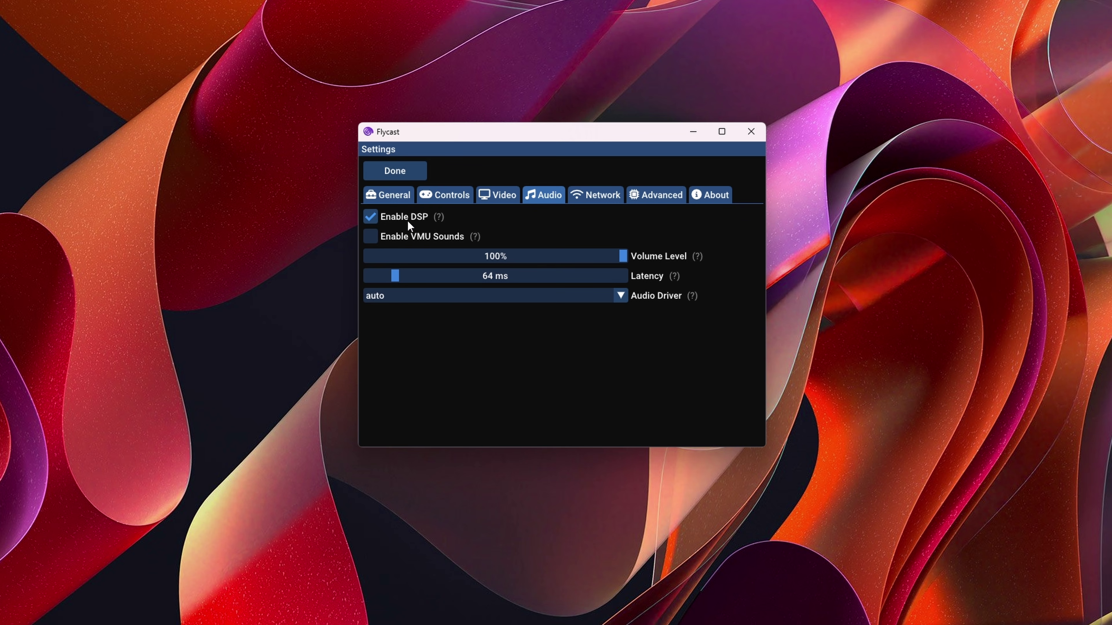
{"action": "mouse_move", "coordinate": [439, 216]}
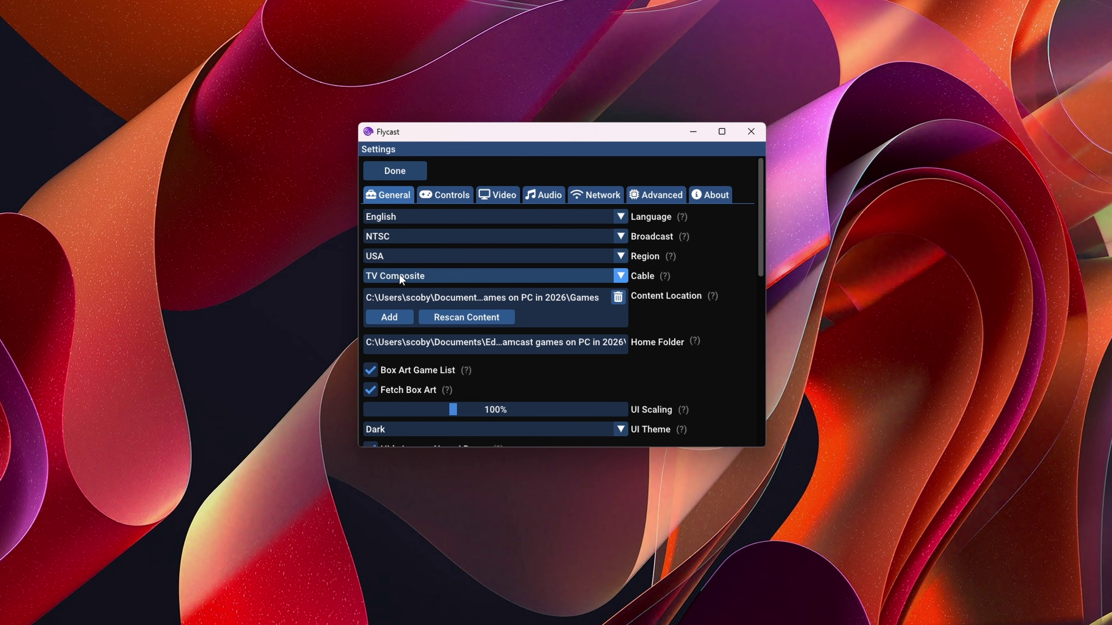
- Set the Cable type to VGA in the general settings
{"action": "left_click", "coordinate": [617, 274]}
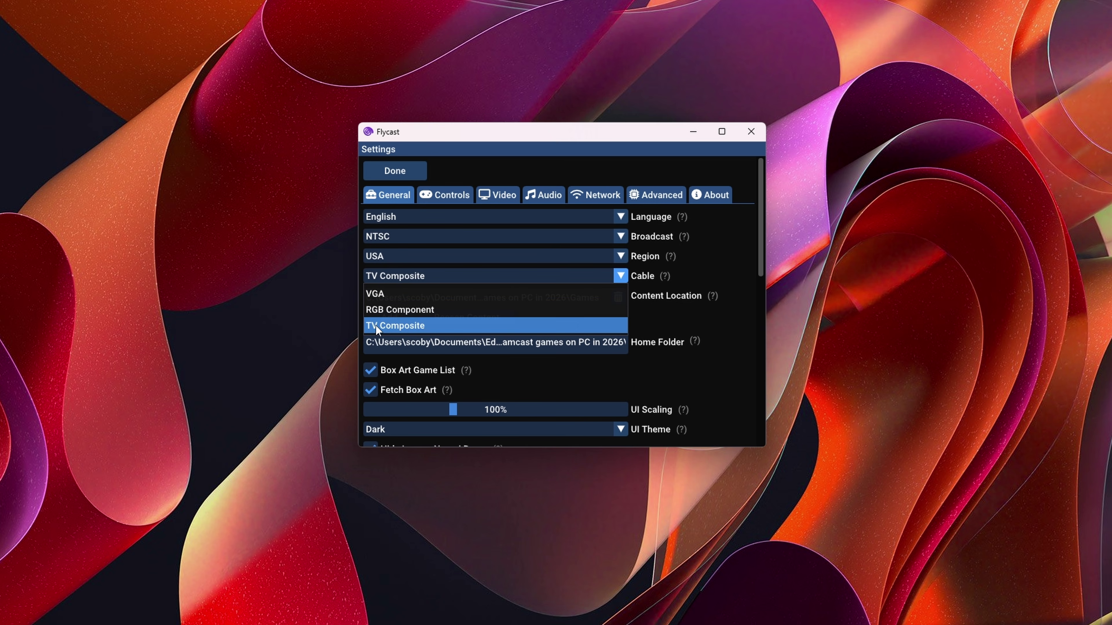
{"action": "left_click", "coordinate": [382, 294]}
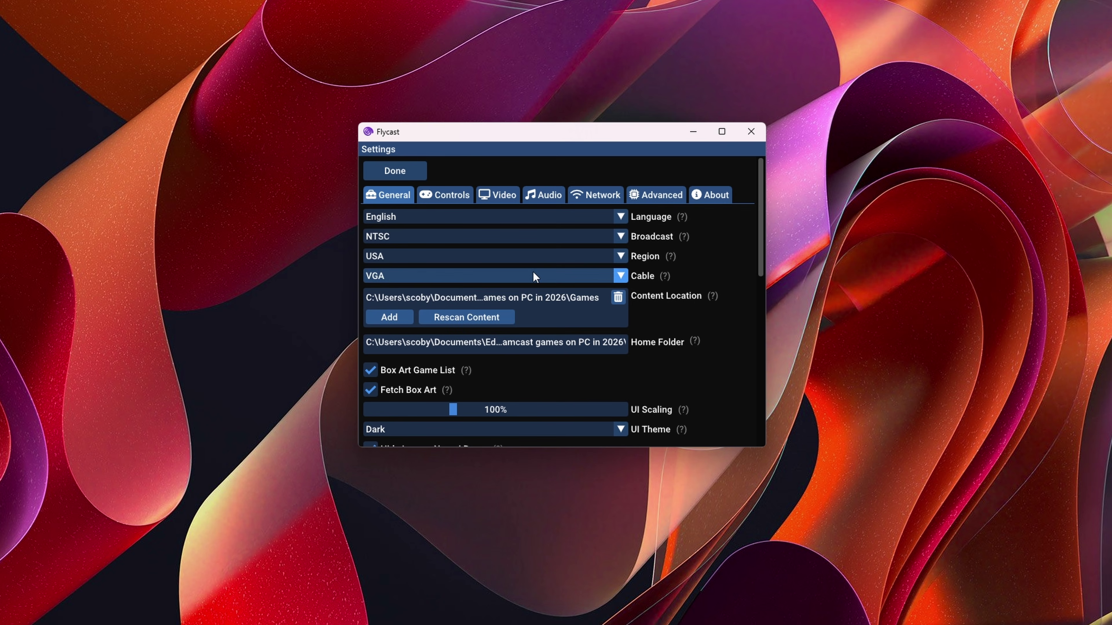
{"action": "scroll", "coordinate": [703, 279], "scroll_direction": "down", "scroll_amount": 3}
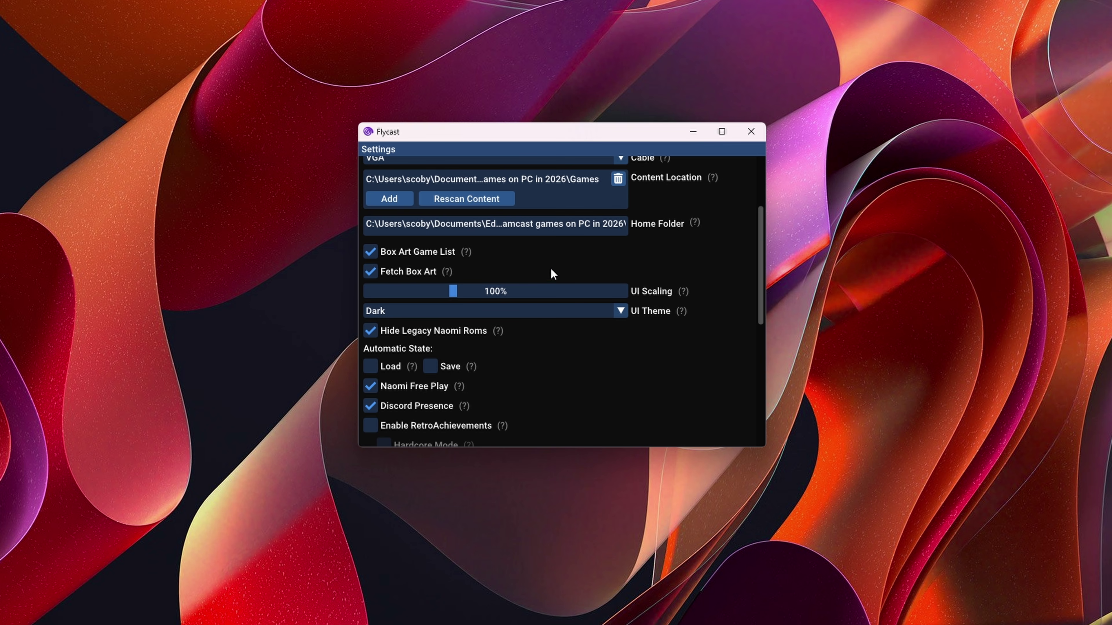
- Look through the remaining general settings and check the Xbox One Controller's rumble and thumbstick settings in the controls section
{"action": "scroll", "coordinate": [716, 288], "scroll_direction": "down", "scroll_amount": 7}
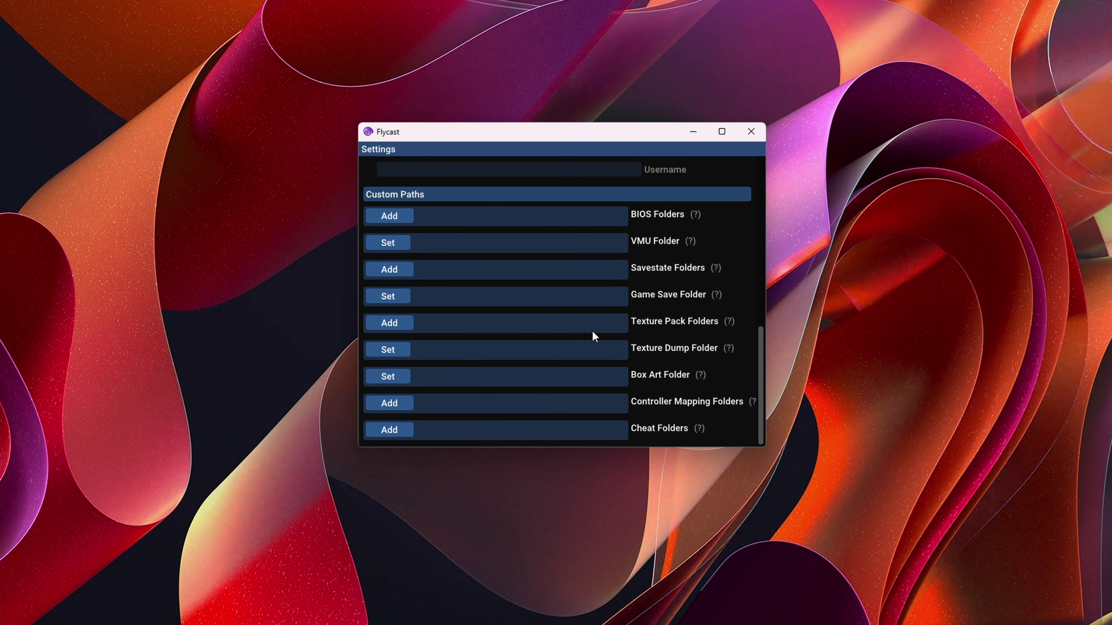
{"action": "scroll", "coordinate": [592, 330], "scroll_direction": "up", "scroll_amount": 10}
{"action": "left_click", "coordinate": [448, 192]}
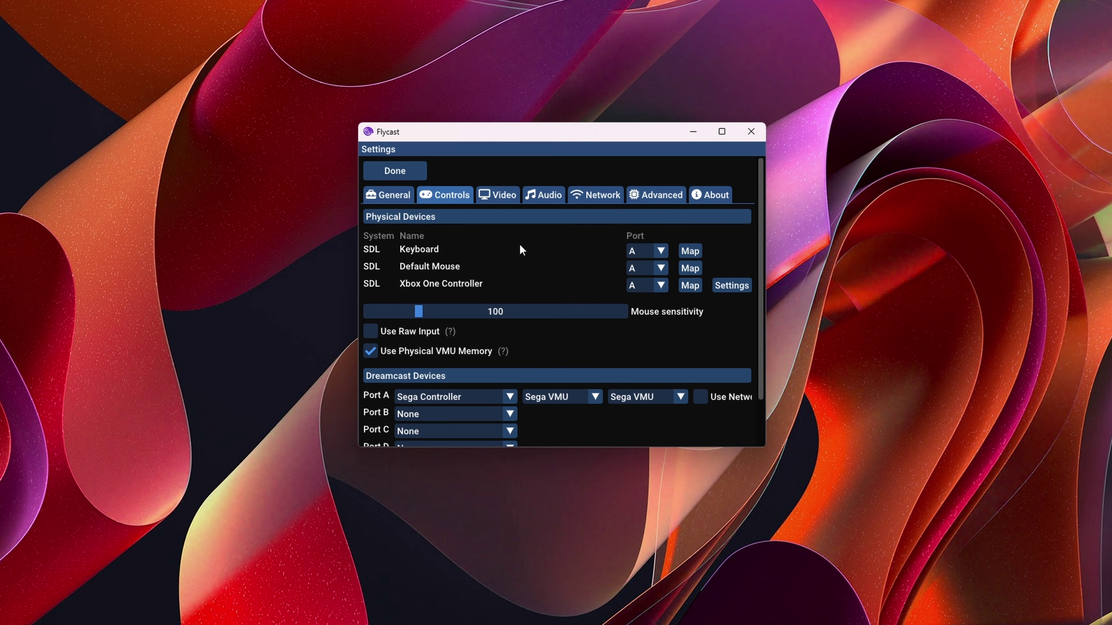
{"action": "left_click", "coordinate": [728, 284]}
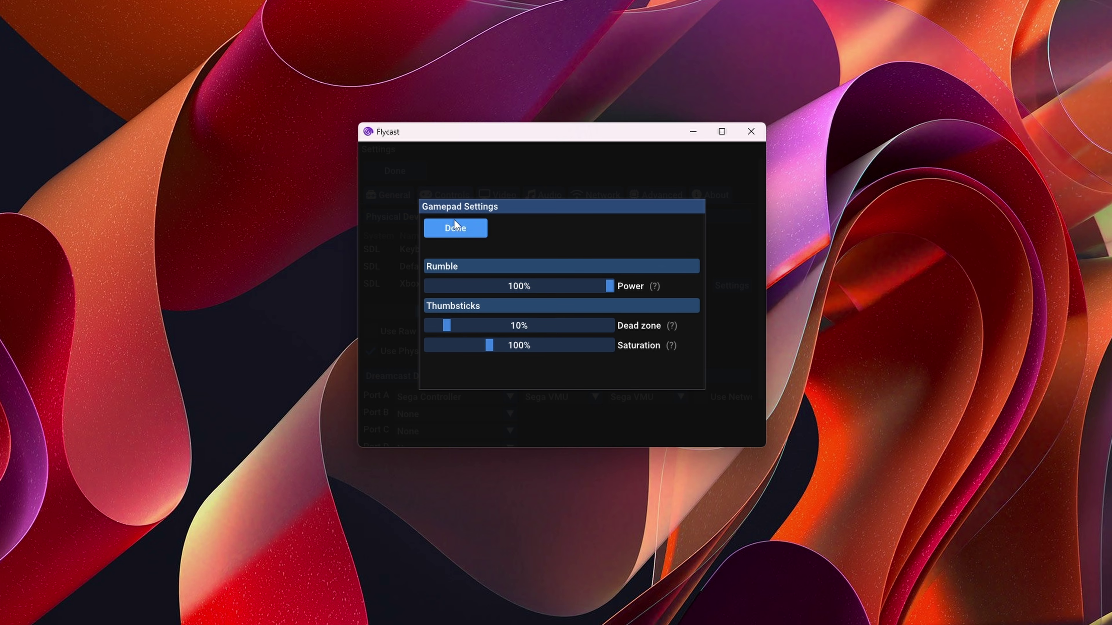
{"action": "left_click", "coordinate": [455, 229]}
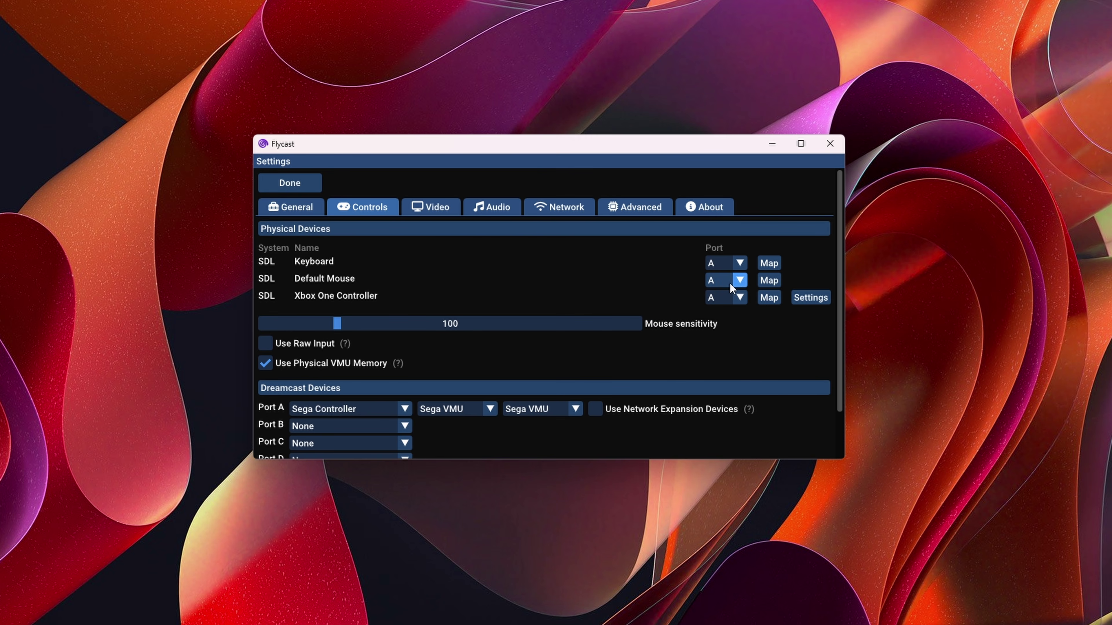
- Check the device types offered for Dreamcast Port B without choosing one
{"action": "scroll", "coordinate": [744, 298], "scroll_direction": "down", "scroll_amount": 2}
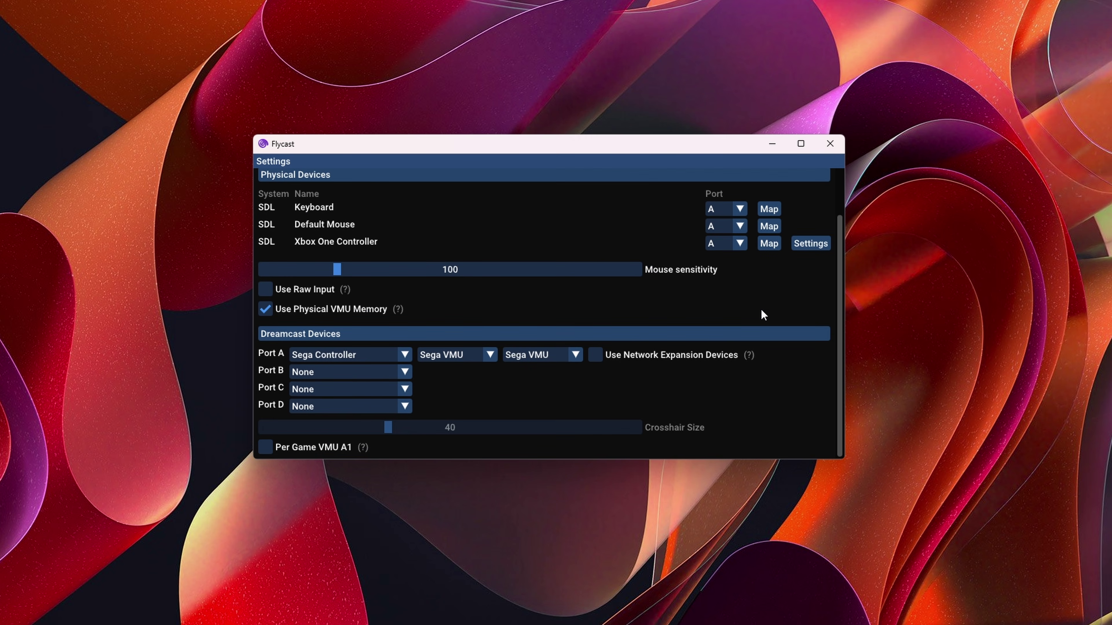
{"action": "left_click", "coordinate": [349, 375]}
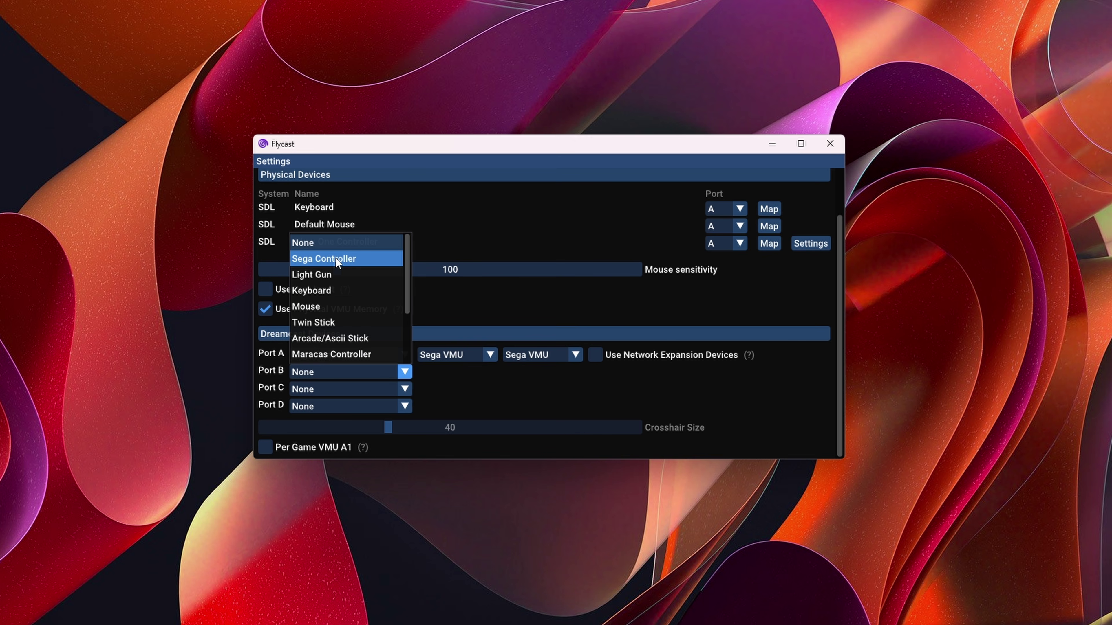
{"action": "left_click", "coordinate": [603, 301]}
{"action": "scroll", "coordinate": [687, 307], "scroll_direction": "up", "scroll_amount": 2}
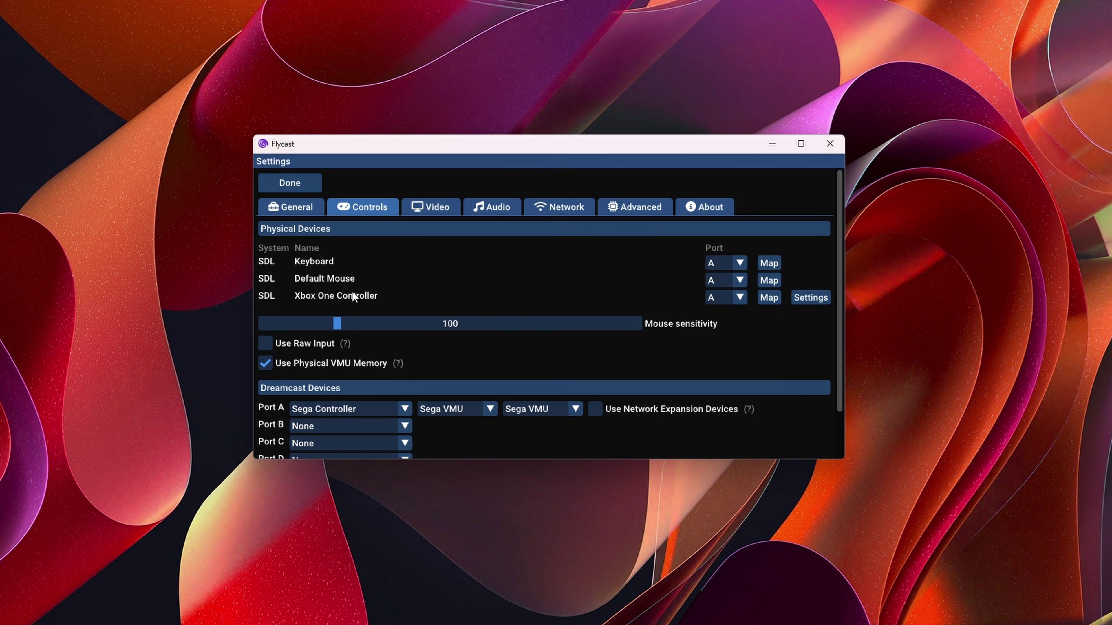
- Open the Xbox One Controller's mapping, try the Map option for Up and review the direction, button and trigger assignments
{"action": "left_click", "coordinate": [769, 298]}
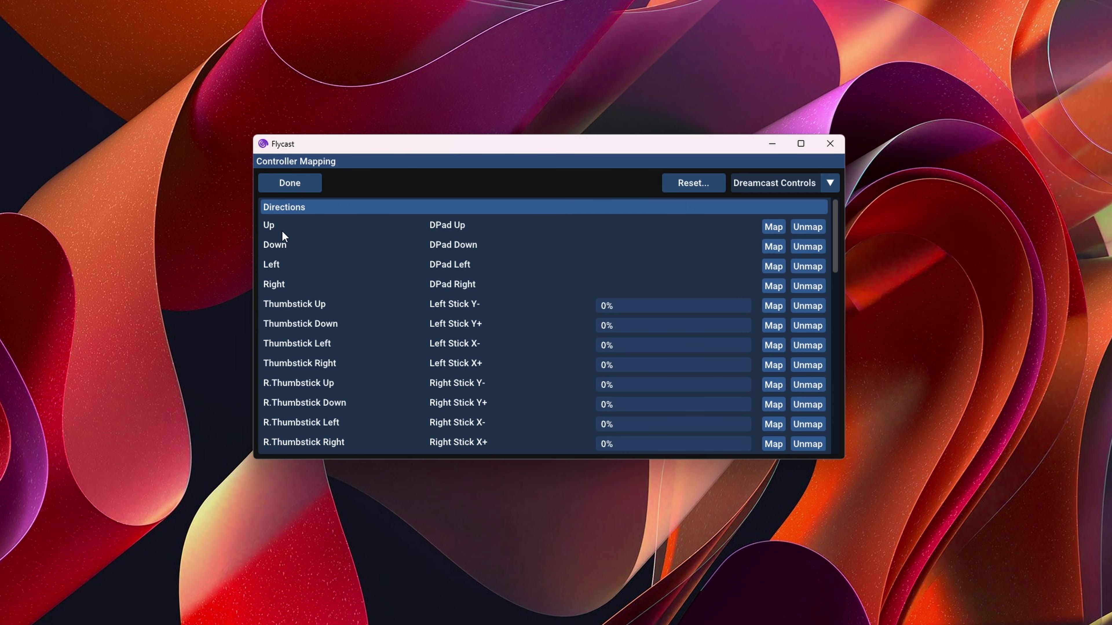
{"action": "left_click", "coordinate": [773, 227]}
{"action": "scroll", "coordinate": [541, 306], "scroll_direction": "down", "scroll_amount": 15}
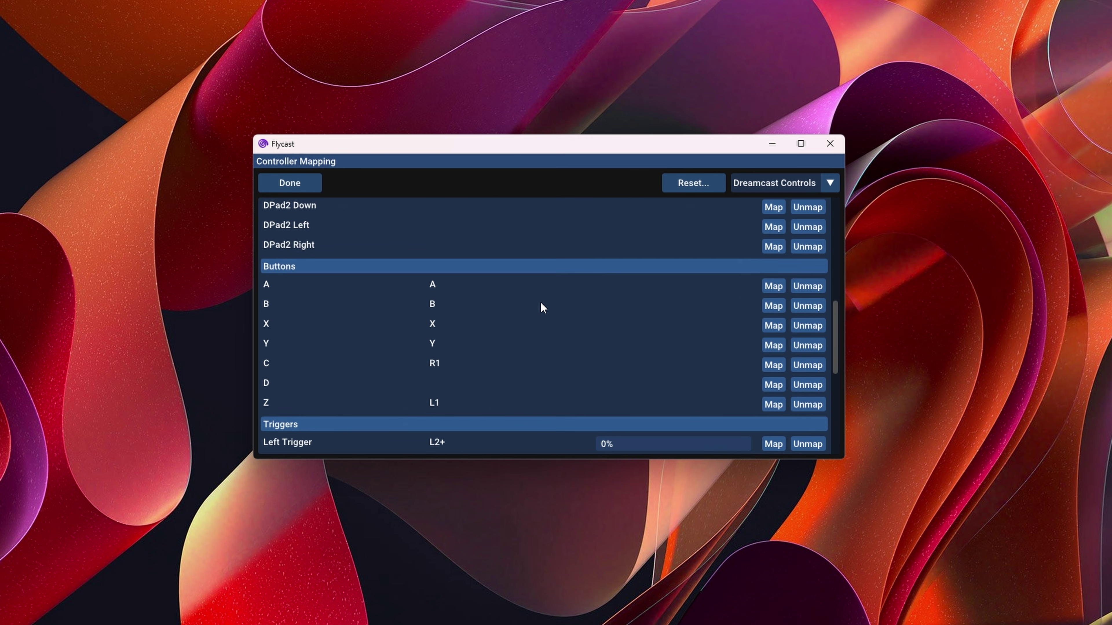
{"action": "scroll", "coordinate": [528, 301], "scroll_direction": "up", "scroll_amount": 15}
{"action": "scroll", "coordinate": [472, 294], "scroll_direction": "down", "scroll_amount": 15}
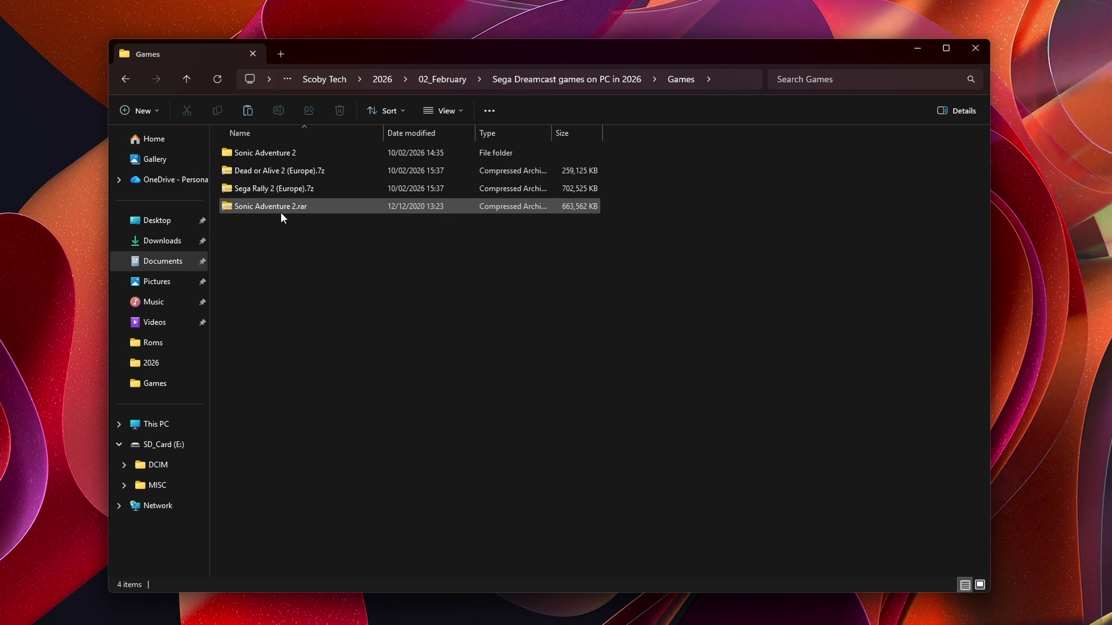
- Extract the Sega Rally 2 (Europe).7z archive in the Games folder using 7-Zip
{"action": "left_click", "coordinate": [272, 189]}
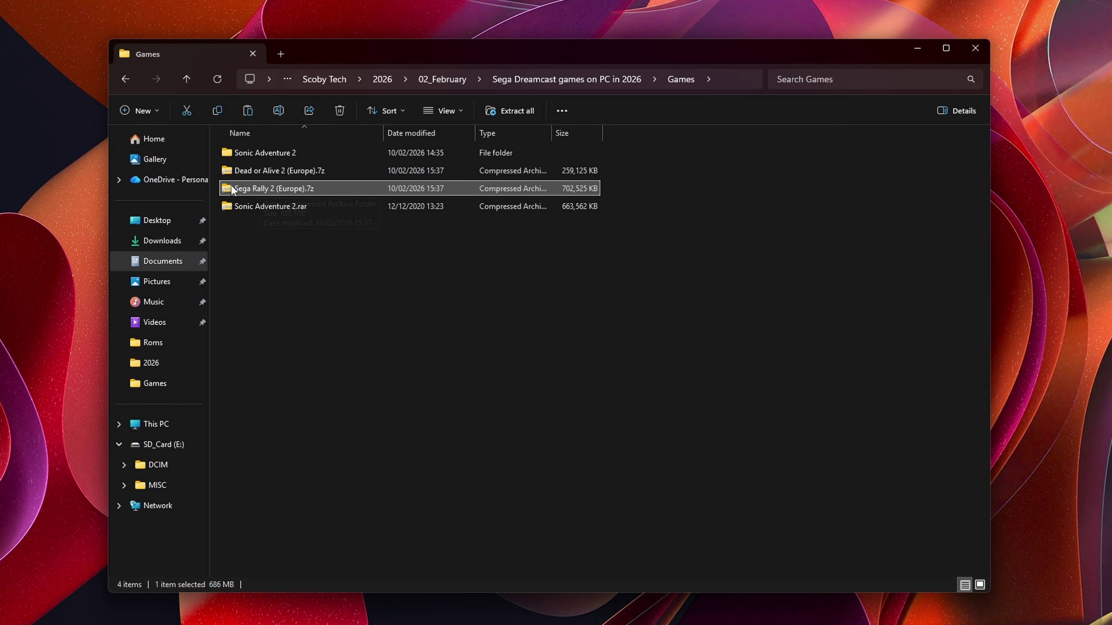
{"action": "right_click", "coordinate": [265, 191]}
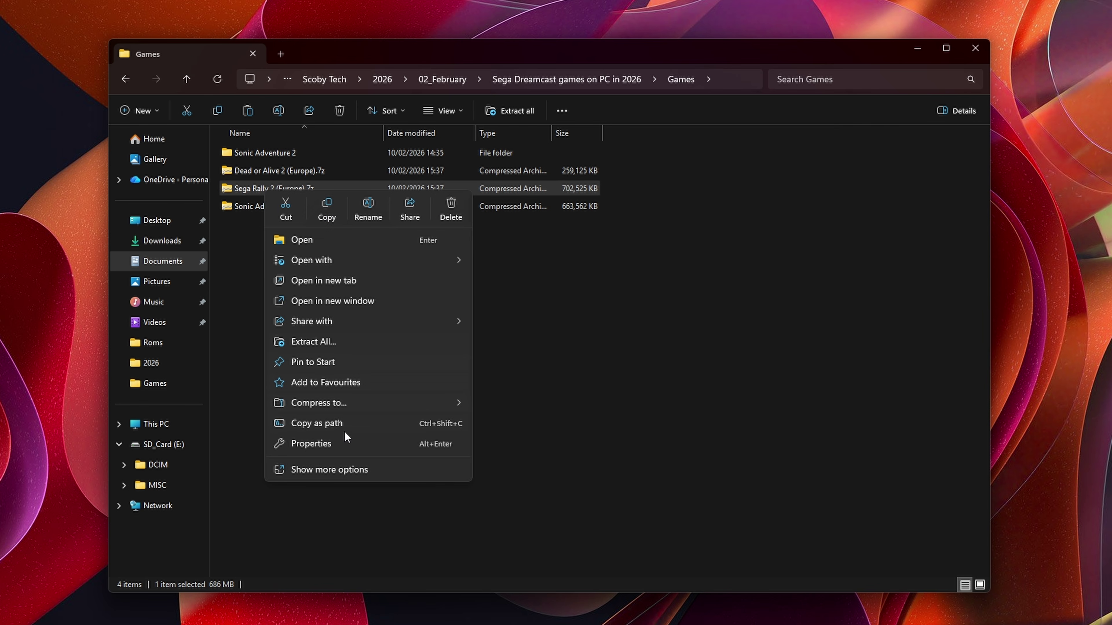
{"action": "left_click", "coordinate": [342, 472]}
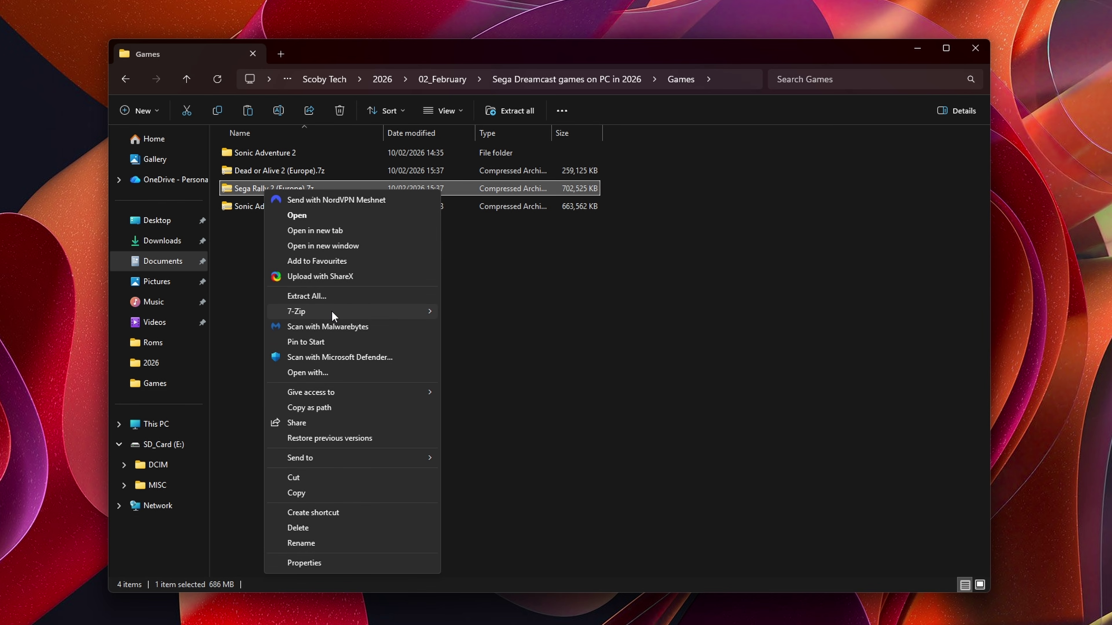
{"action": "mouse_move", "coordinate": [332, 311]}
{"action": "left_click", "coordinate": [500, 357]}
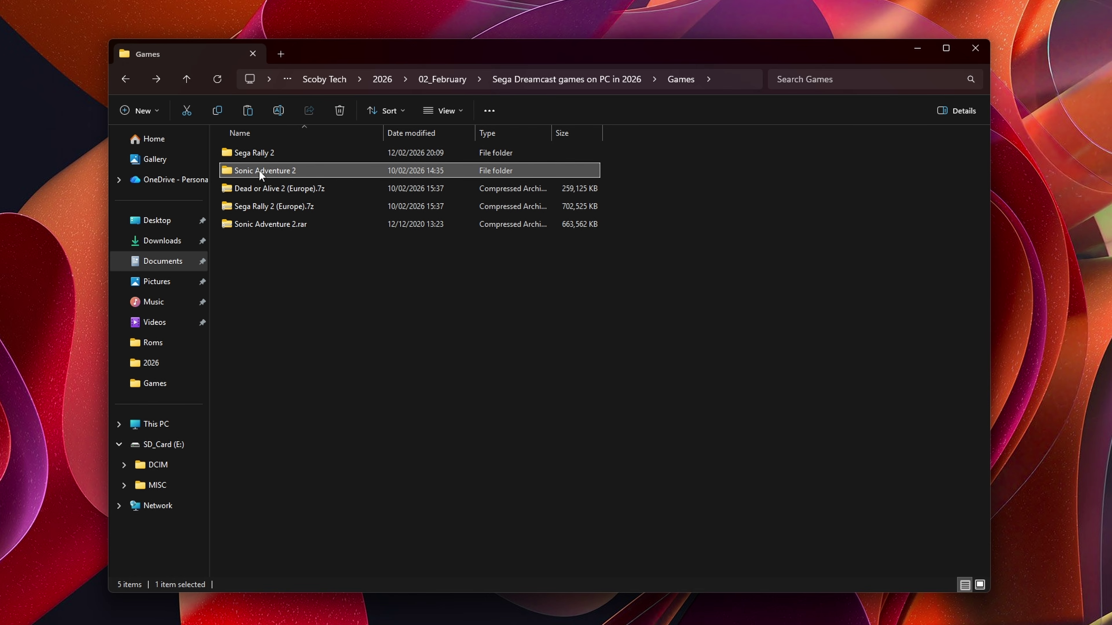
- Inspect the contents of the Sonic Adventure 2 and Sega Rally 2 folders, then return to the Games folder
{"action": "double_click", "coordinate": [255, 170]}
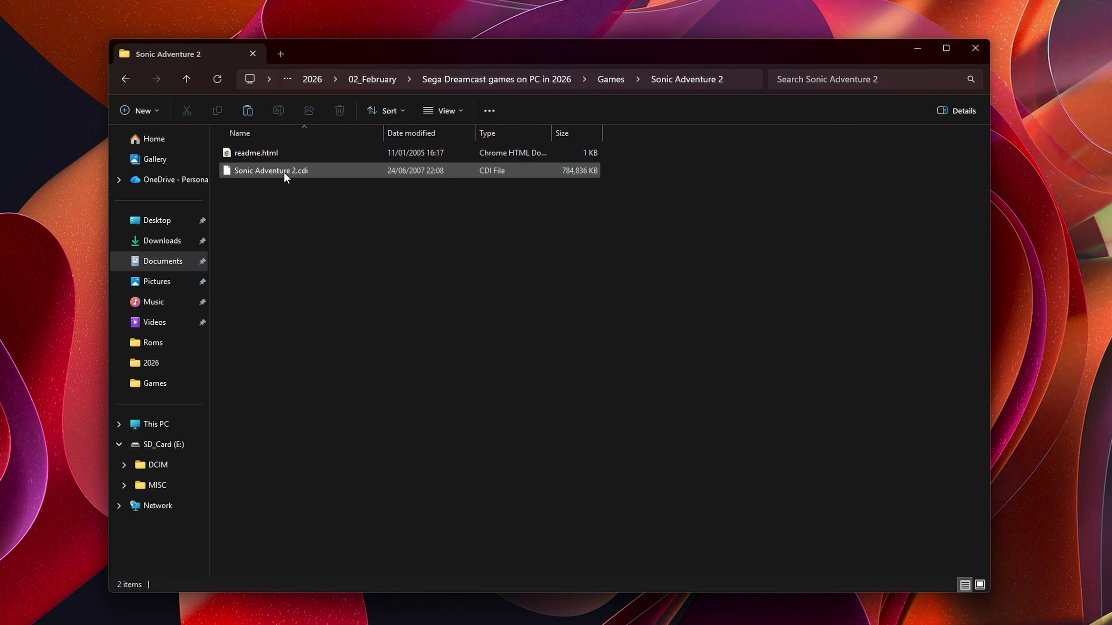
{"action": "key", "text": "alt+Left"}
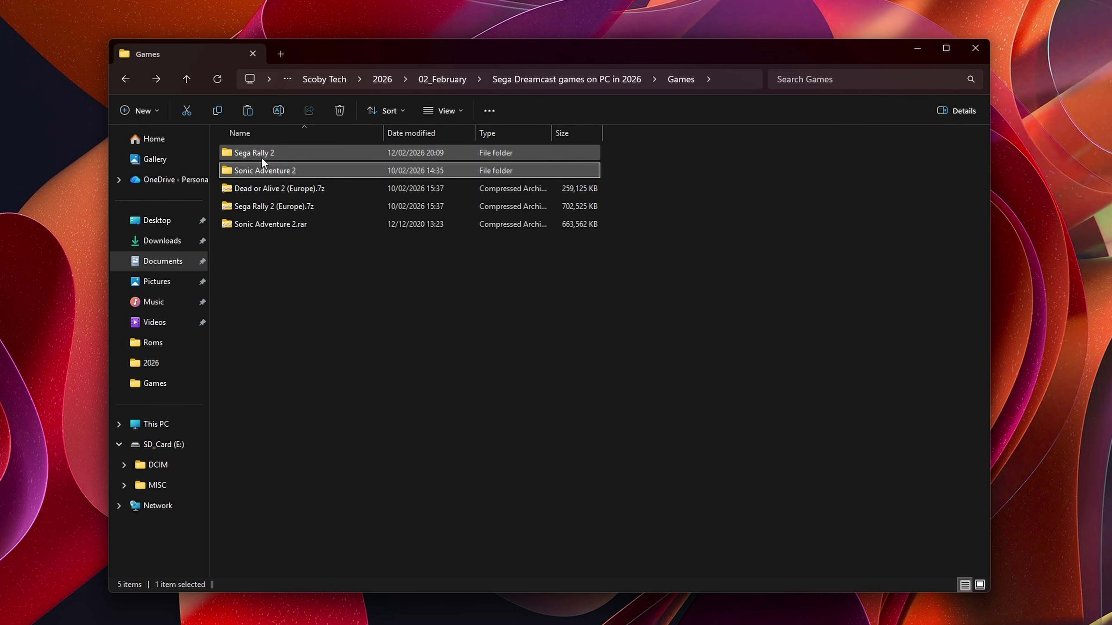
{"action": "double_click", "coordinate": [261, 157]}
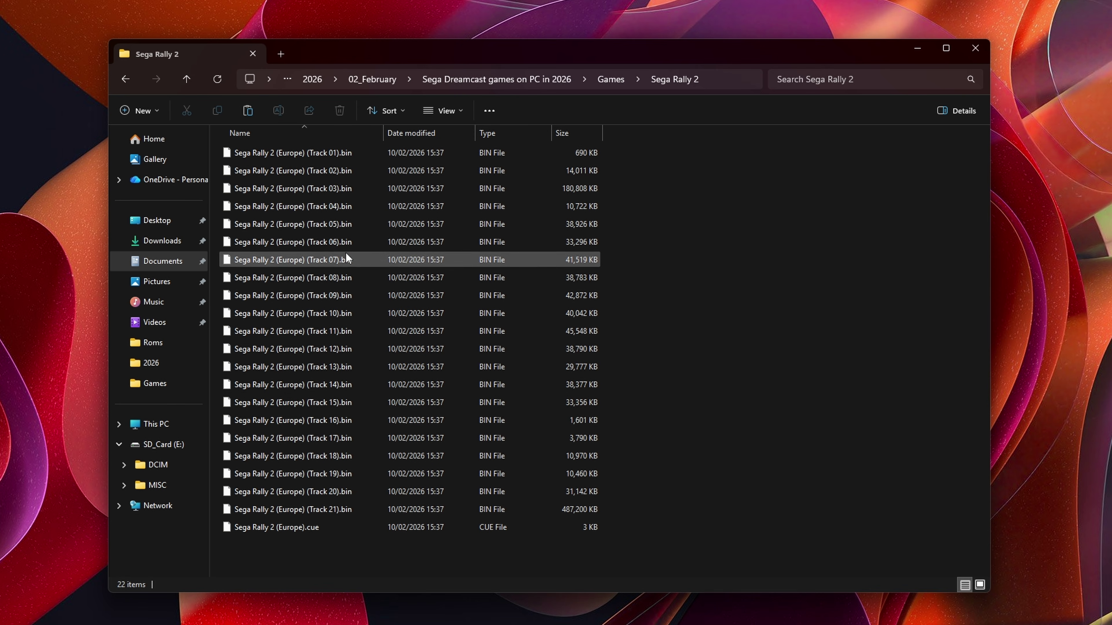
{"action": "key", "text": "alt+Left"}
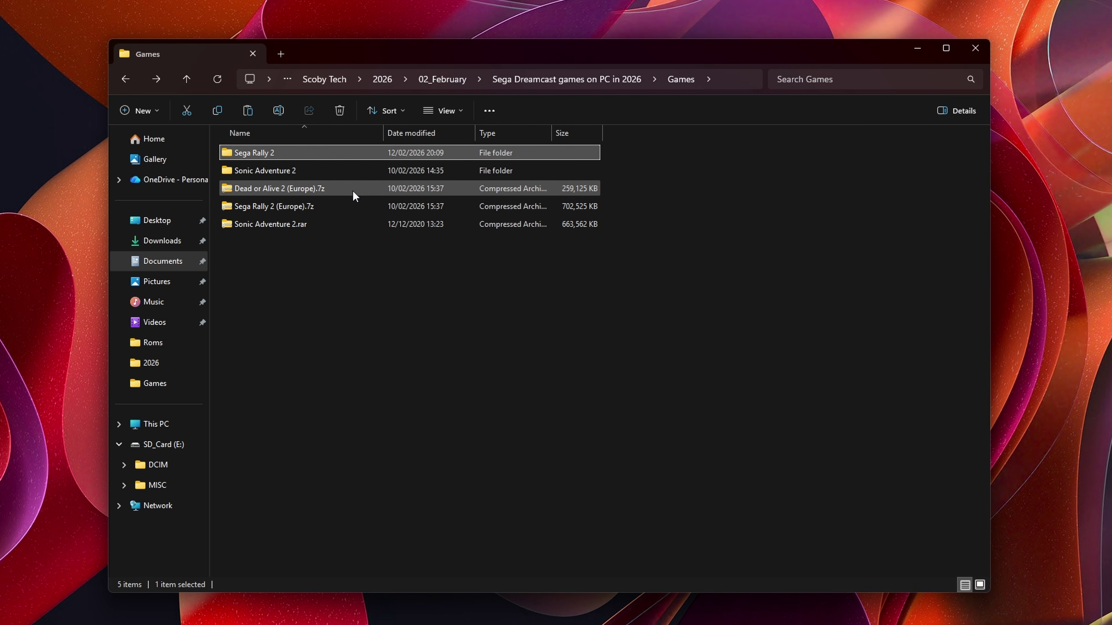
{"action": "left_click", "coordinate": [338, 259]}
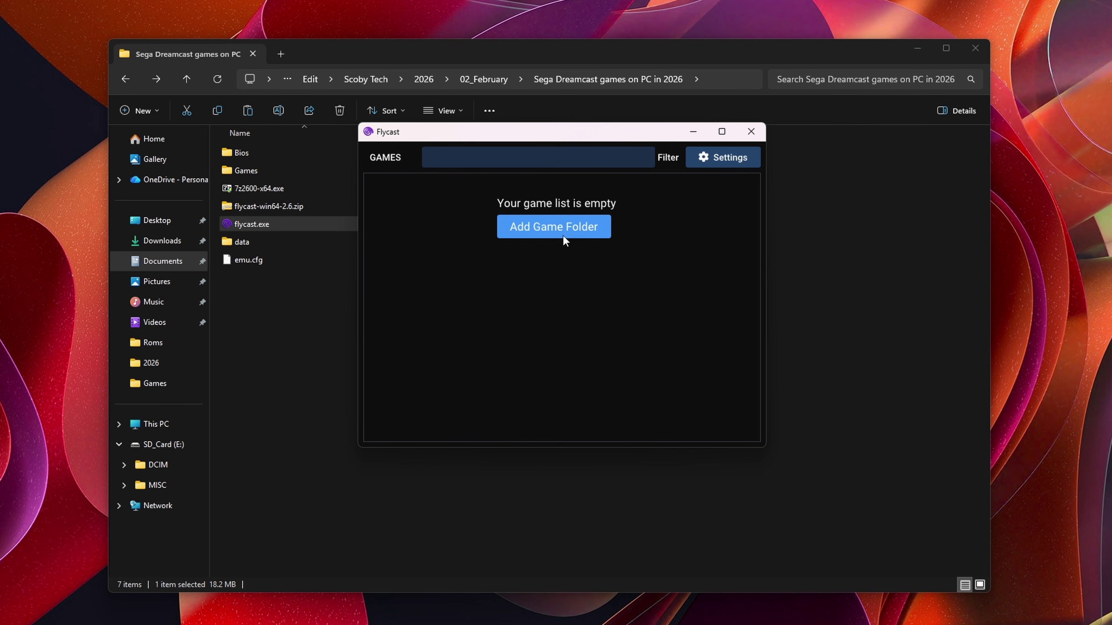
- In Flycast, add the Games folder containing the extracted games as the content folder
{"action": "left_click", "coordinate": [551, 226]}
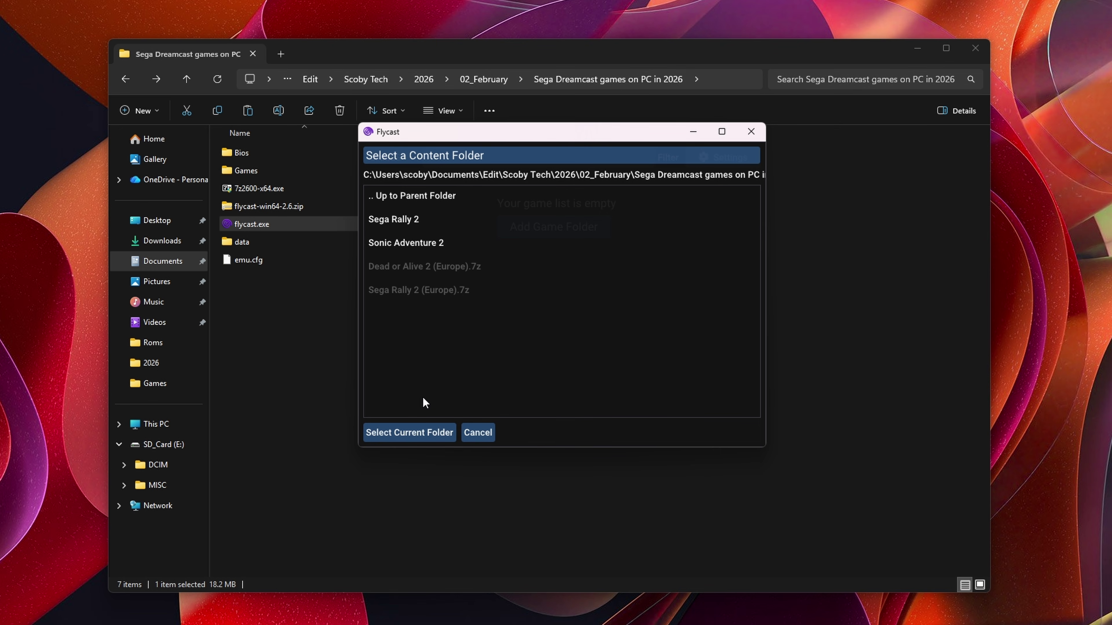
{"action": "left_click", "coordinate": [421, 433]}
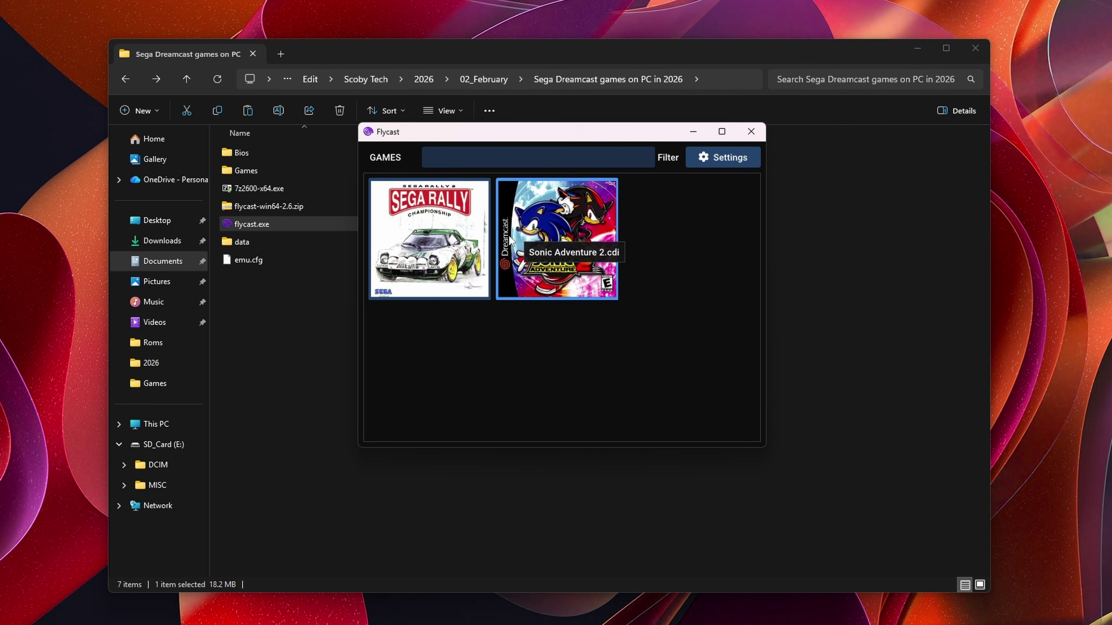
- Launch Sega Rally 2 from the game list and switch it to full screen
{"action": "left_click", "coordinate": [422, 242]}
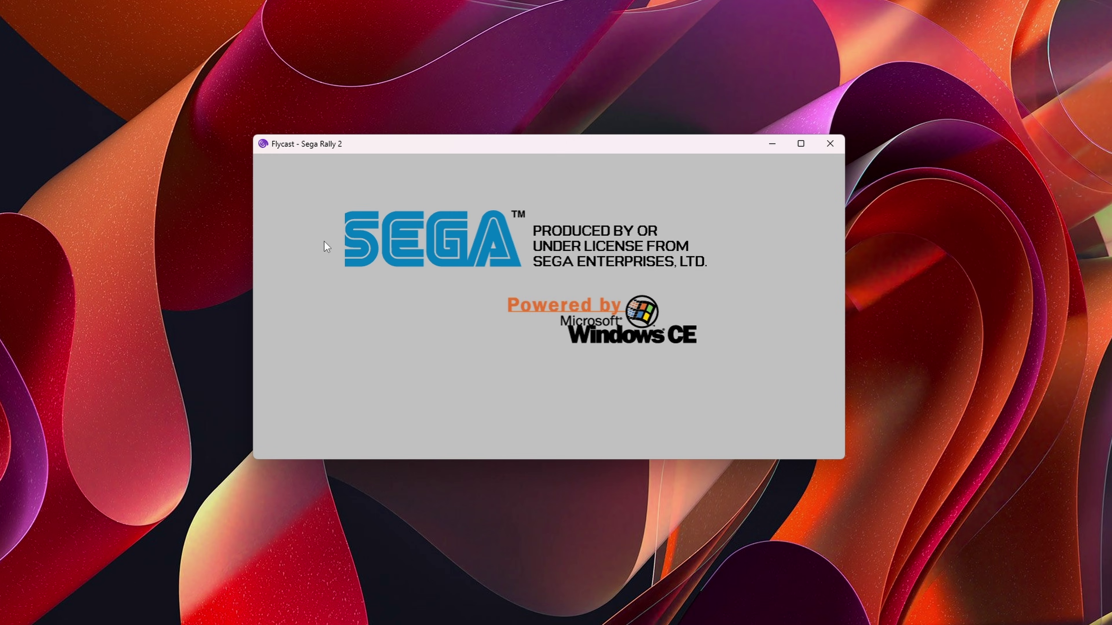
{"action": "left_click", "coordinate": [800, 145]}
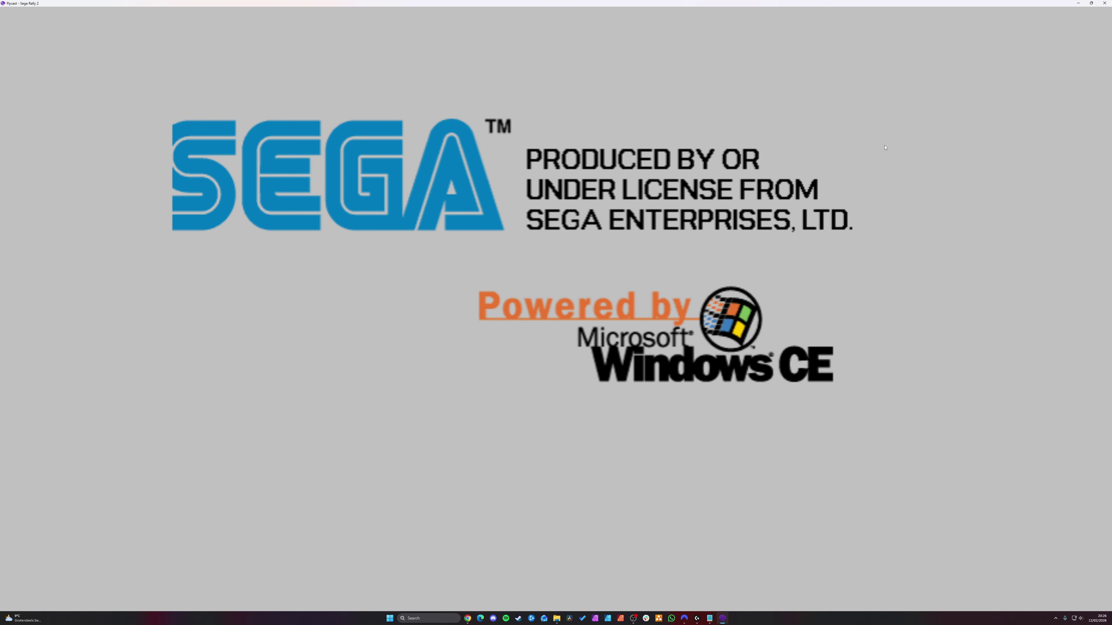
{"action": "key", "text": "alt+Return"}
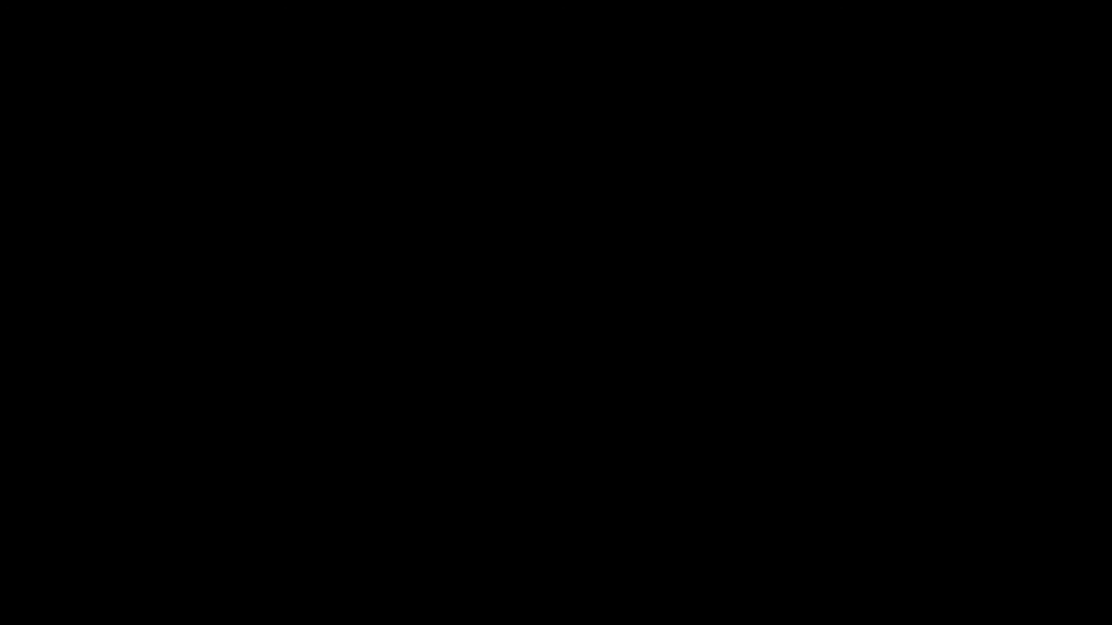
- Open the in-game emulator menu and go over its cheats, settings, save state and close game options
{"action": "key", "text": "Escape"}
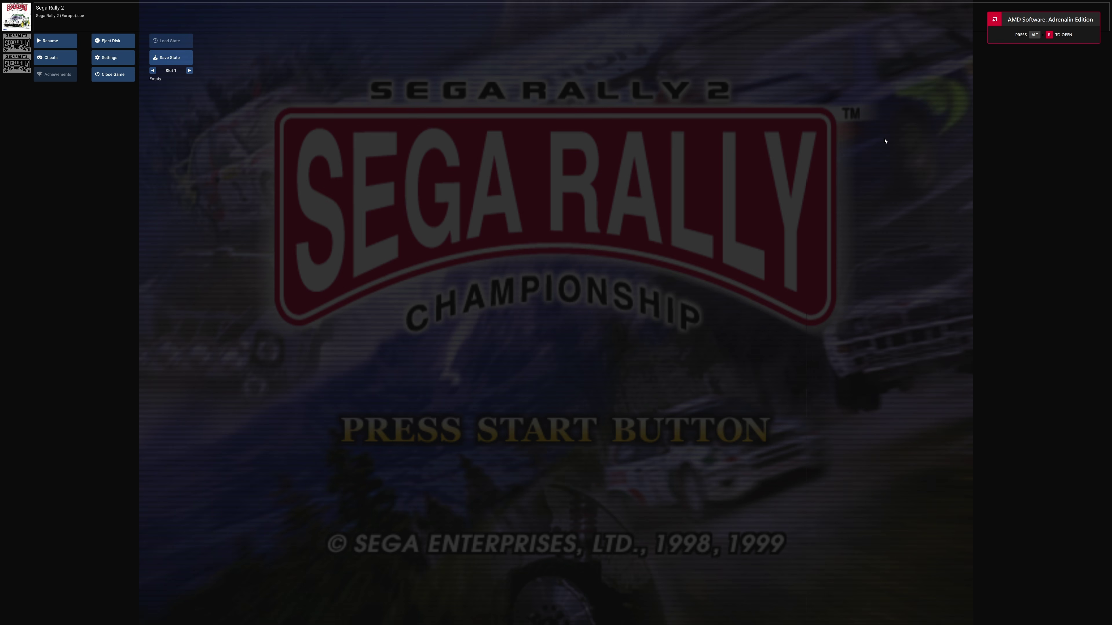
{"action": "key", "text": "Down"}
{"action": "key", "text": "Up"}
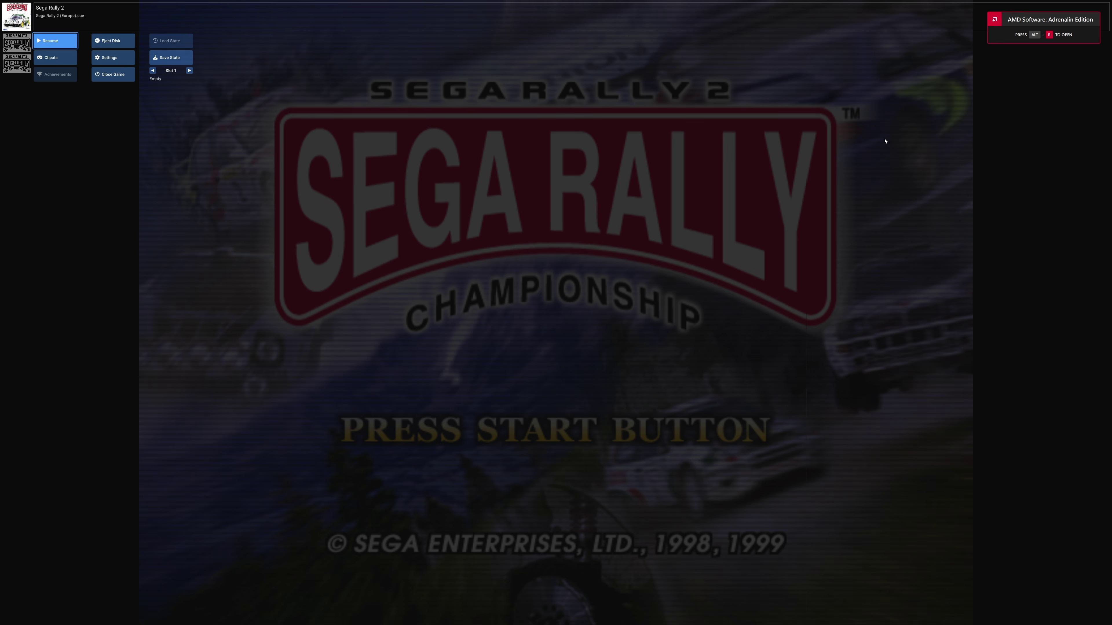
{"action": "key", "text": "Down"}
{"action": "key", "text": "Right"}
{"action": "key", "text": "Down"}
{"action": "key", "text": "Up"}
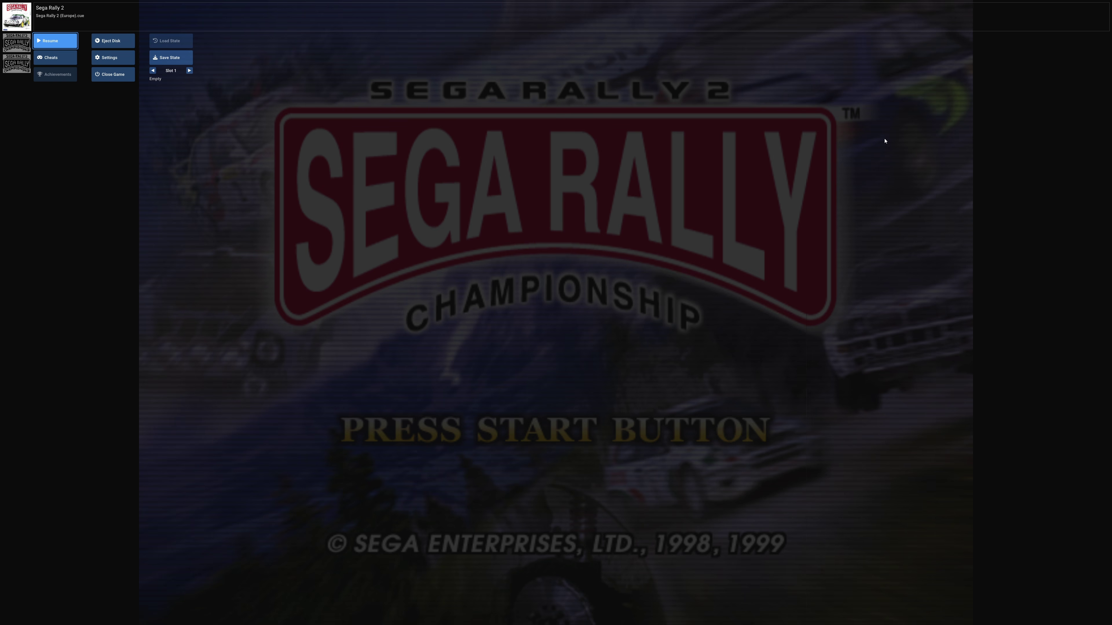
{"action": "key", "text": "Down"}
{"action": "key", "text": "Right"}
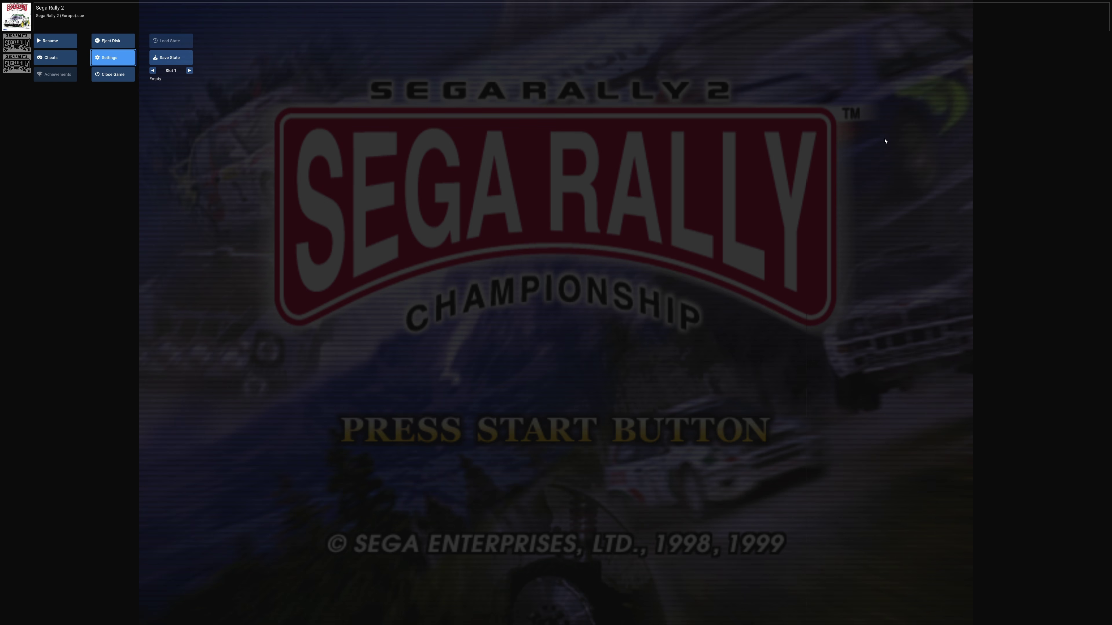
{"action": "key", "text": "Right"}
{"action": "key", "text": "Left"}
{"action": "key", "text": "Down"}
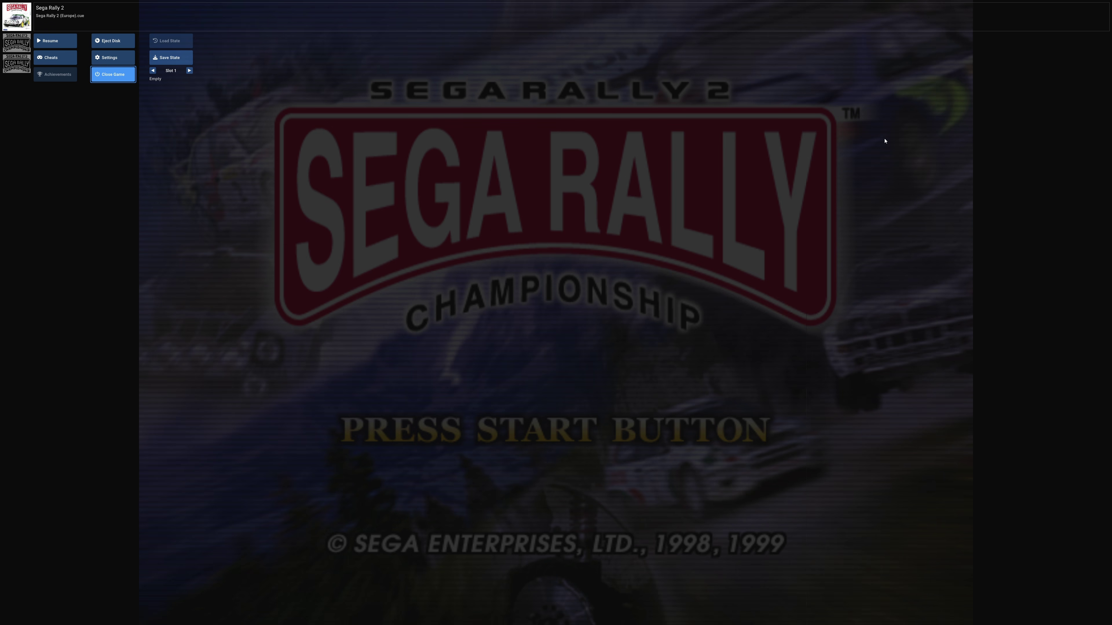
- Resume Sega Rally 2 from the emulator menu and start the game from its title screen
{"action": "key", "text": "Up"}
{"action": "key", "text": "Up"}
{"action": "key", "text": "Left"}
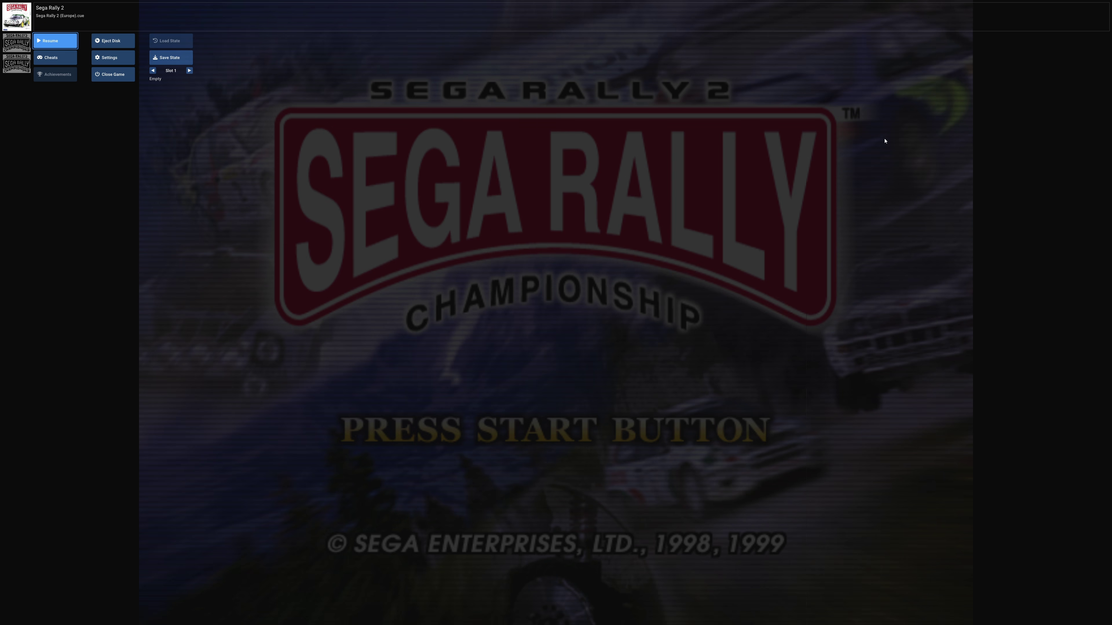
{"action": "key", "text": "Return"}
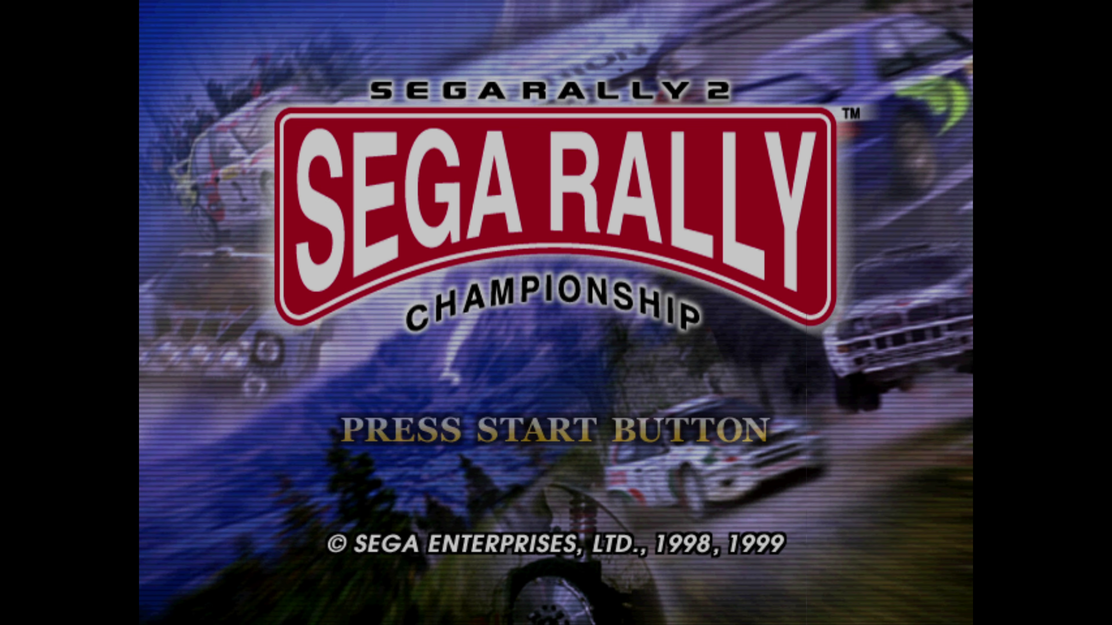
{"action": "key", "text": "Return"}
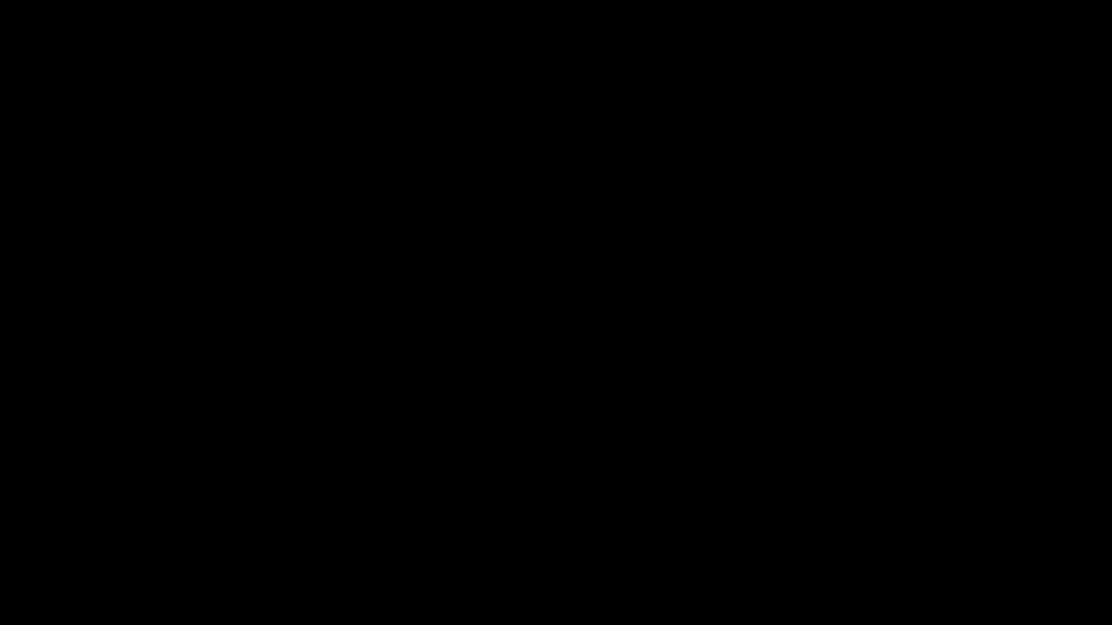